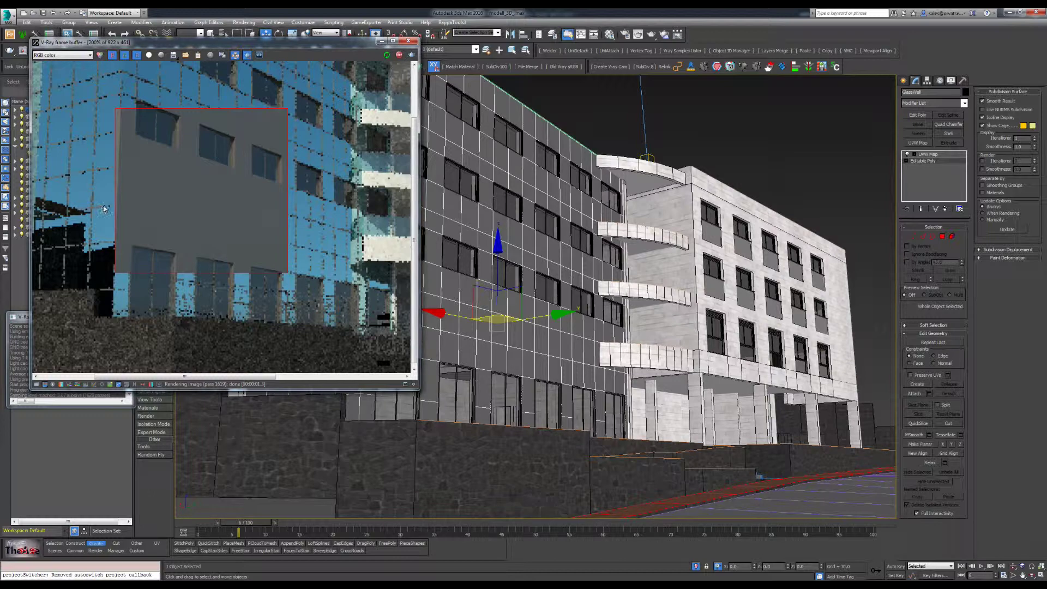
Step: Stop the running V-Ray render and close the frame buffer
click(399, 56)
click(408, 42)
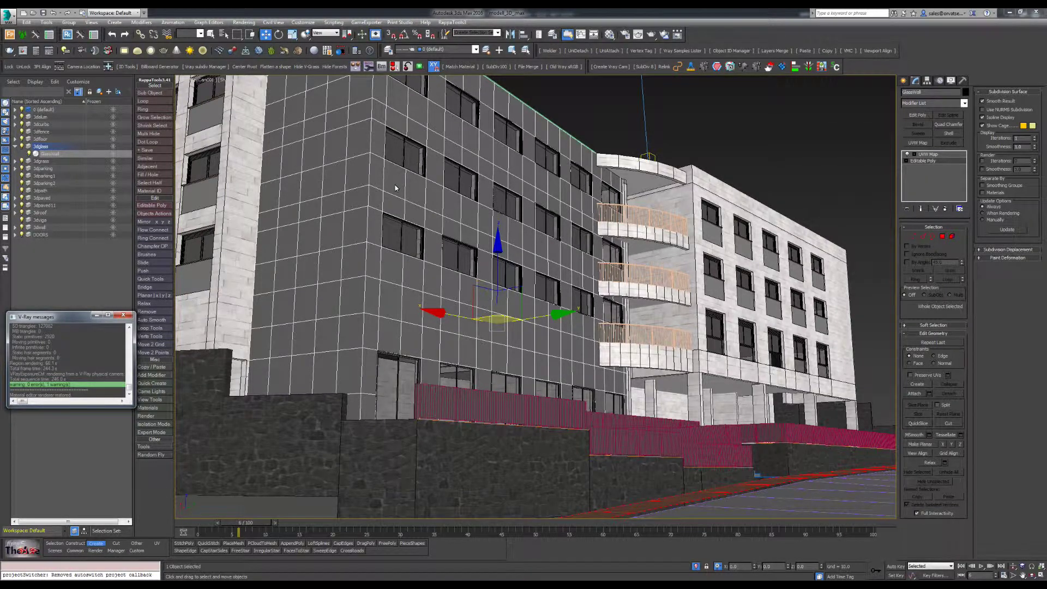
Step: Add an Edit Poly modifier in Animate mode to the glass wall and inset all its polygons by polygon with amount 2
click(917, 115)
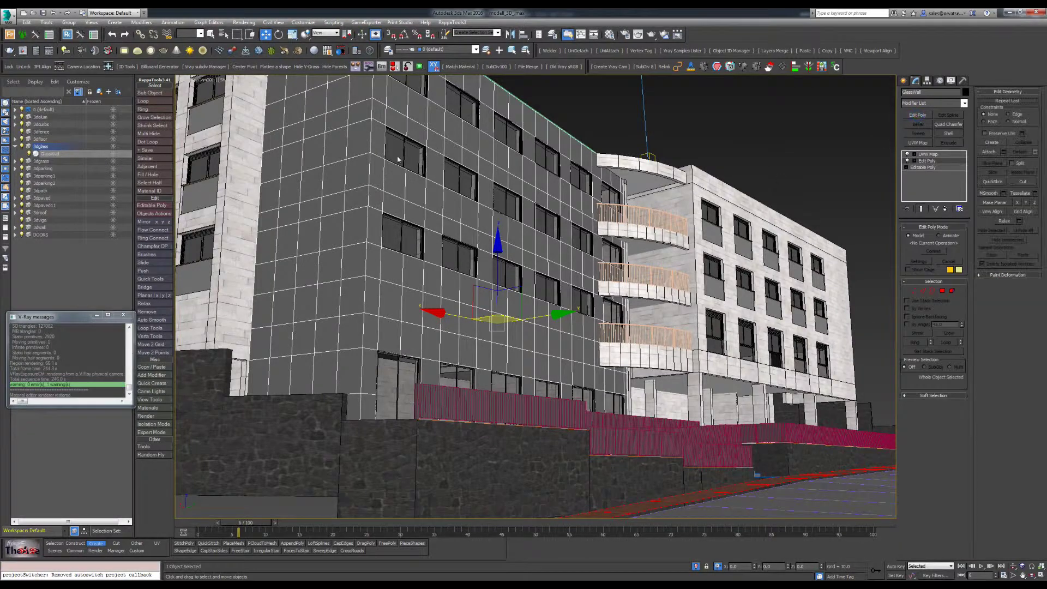
click(939, 237)
click(942, 290)
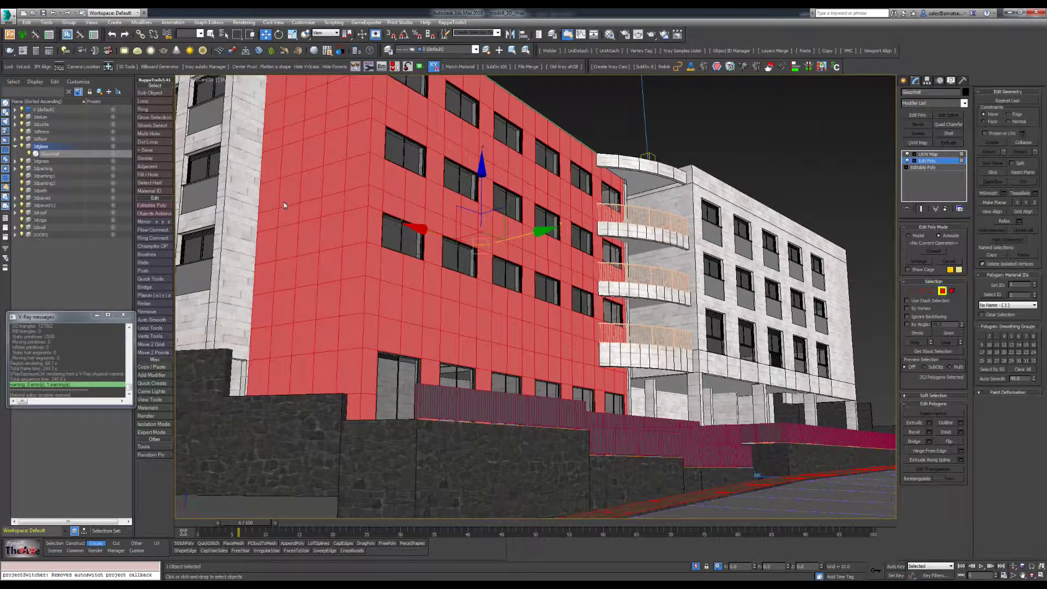
click(960, 431)
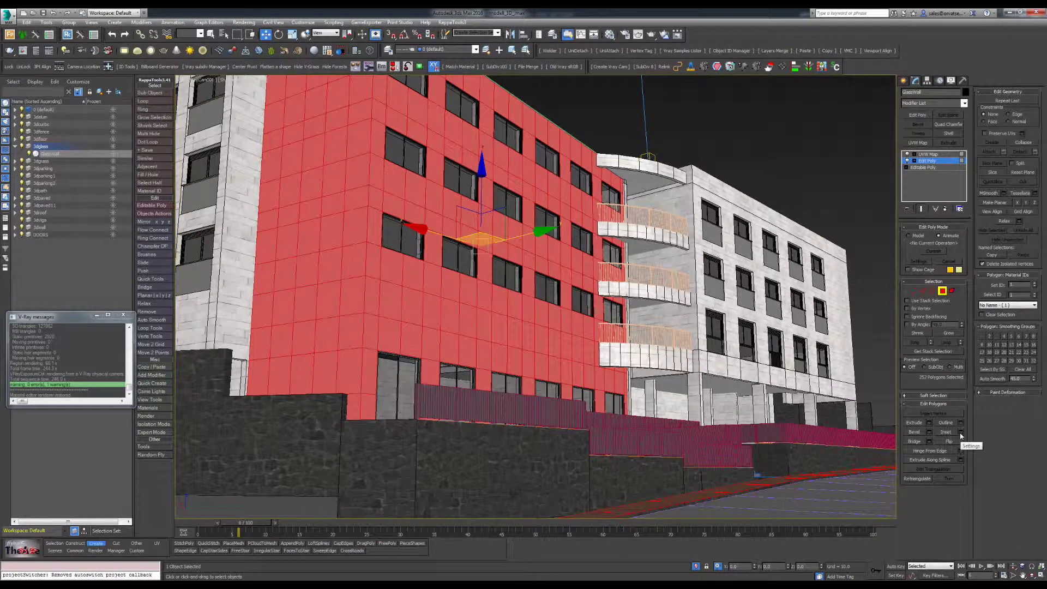
click(503, 296)
drag(556, 292, 474, 303)
text(2)
click(528, 313)
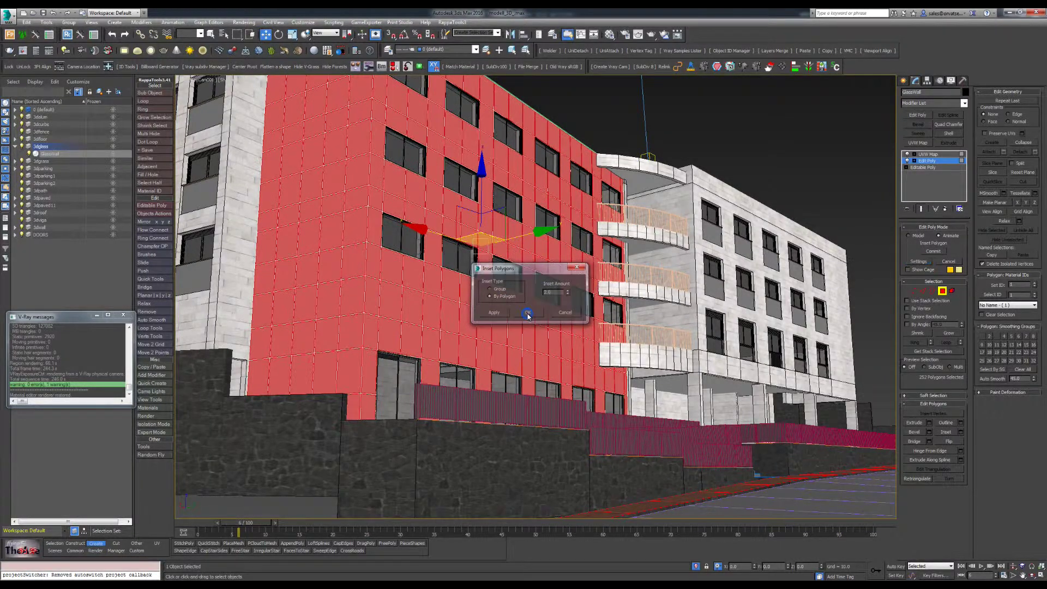
click(942, 291)
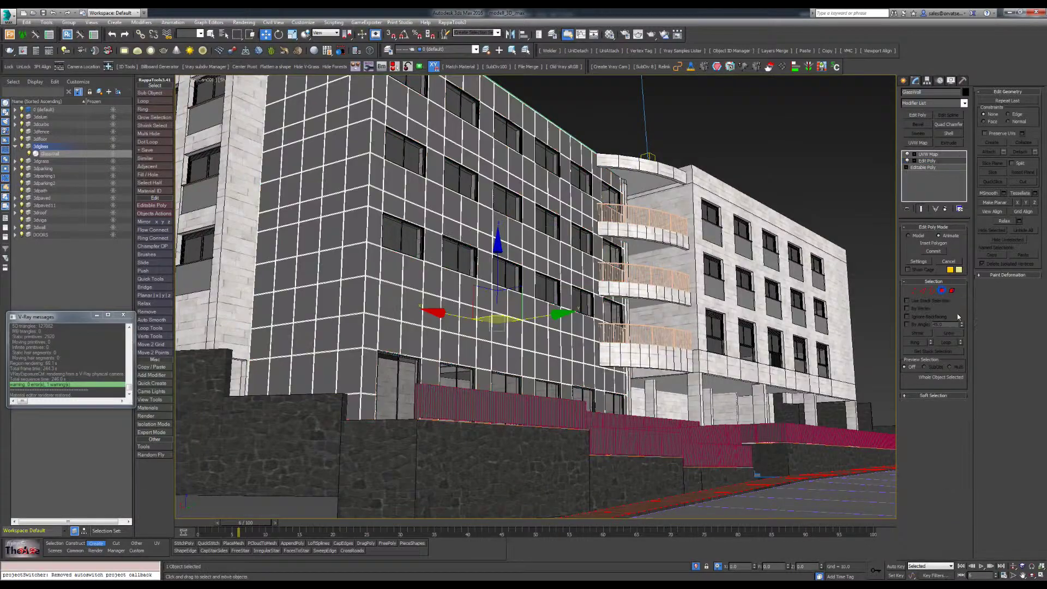
Step: Add a second Edit Poly modifier in Animate mode and extrude the inset panels inward by polygon with height -2
click(913, 116)
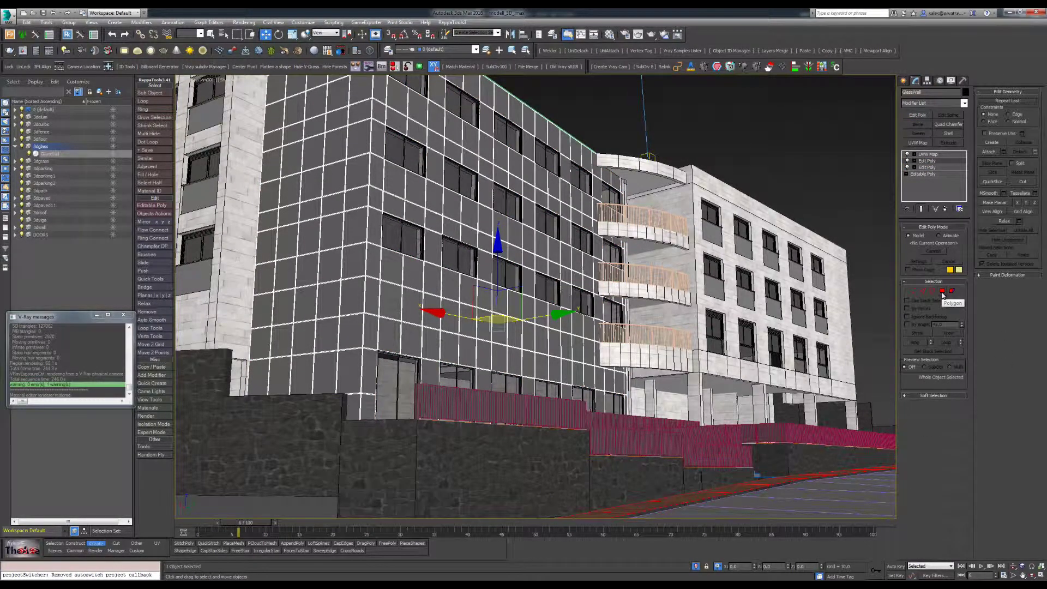
click(947, 237)
click(942, 291)
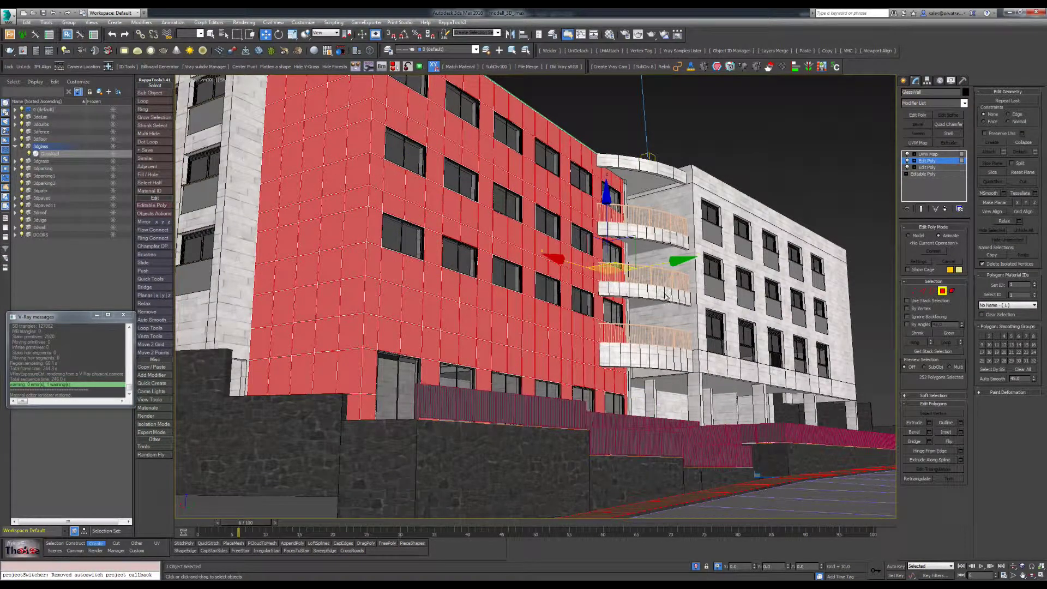
click(929, 423)
text(4)
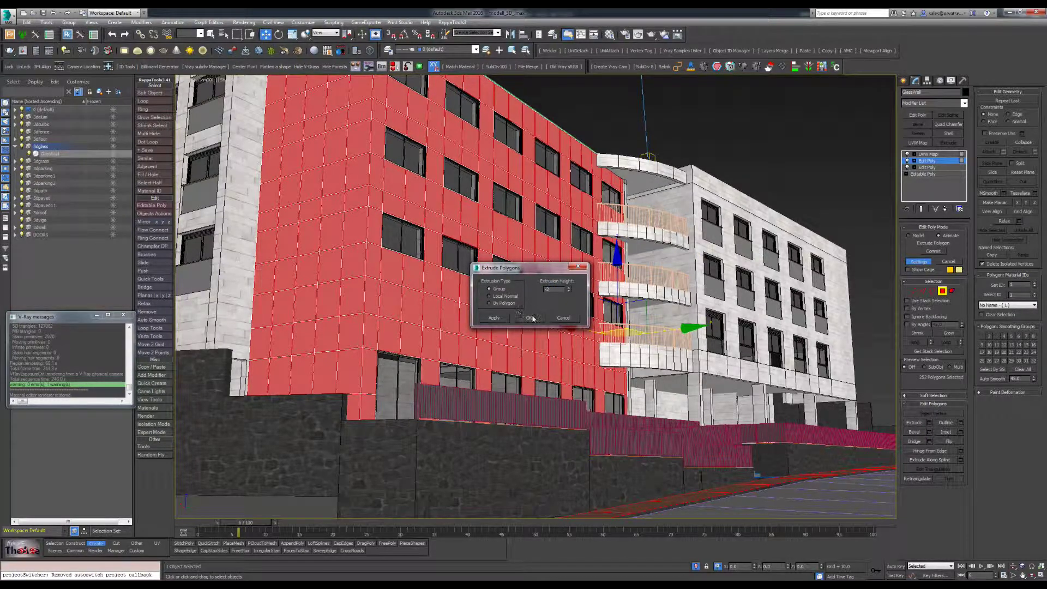
click(497, 305)
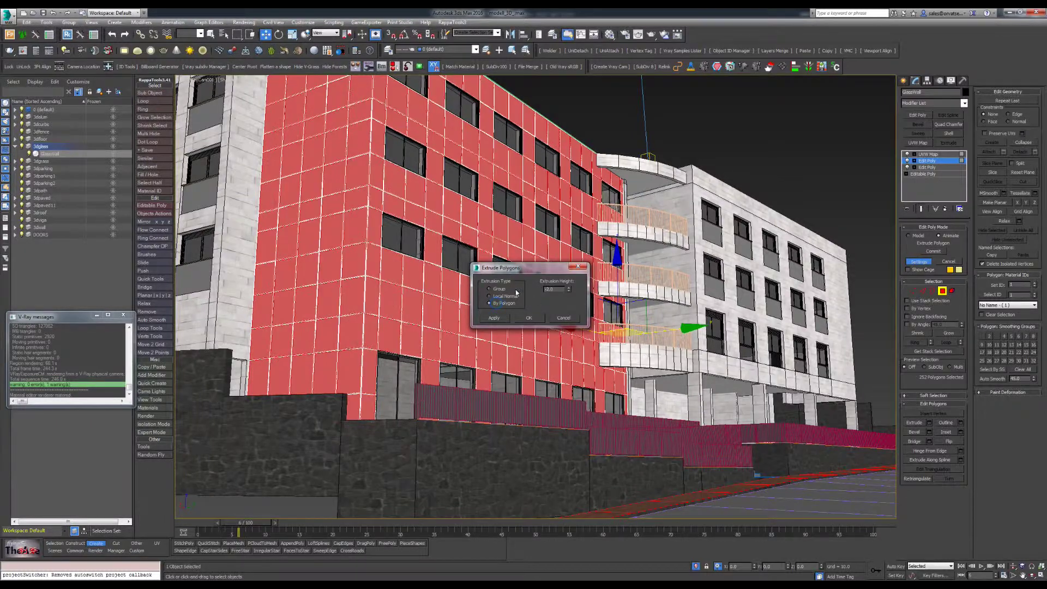
click(493, 317)
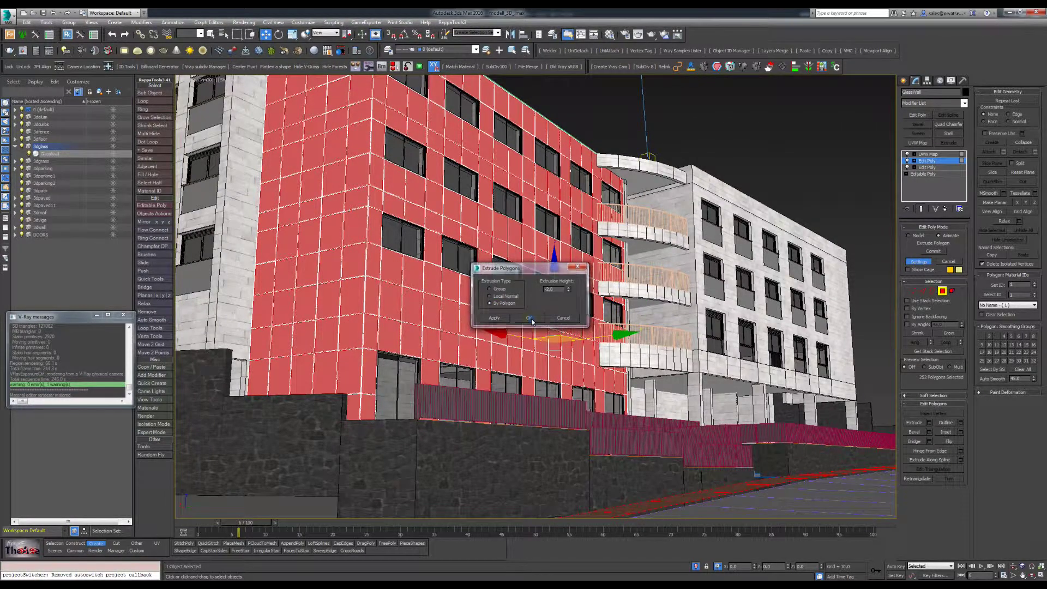
click(528, 318)
click(940, 293)
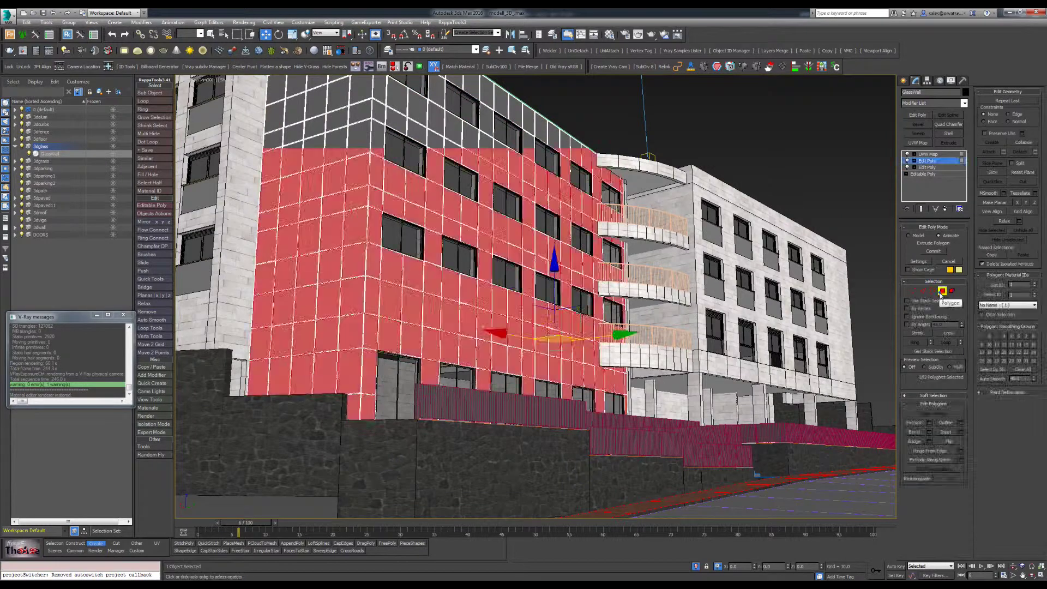
Step: Add a third Edit Poly modifier in Animate mode and assign material ID 20 to the selected glass panels
click(915, 115)
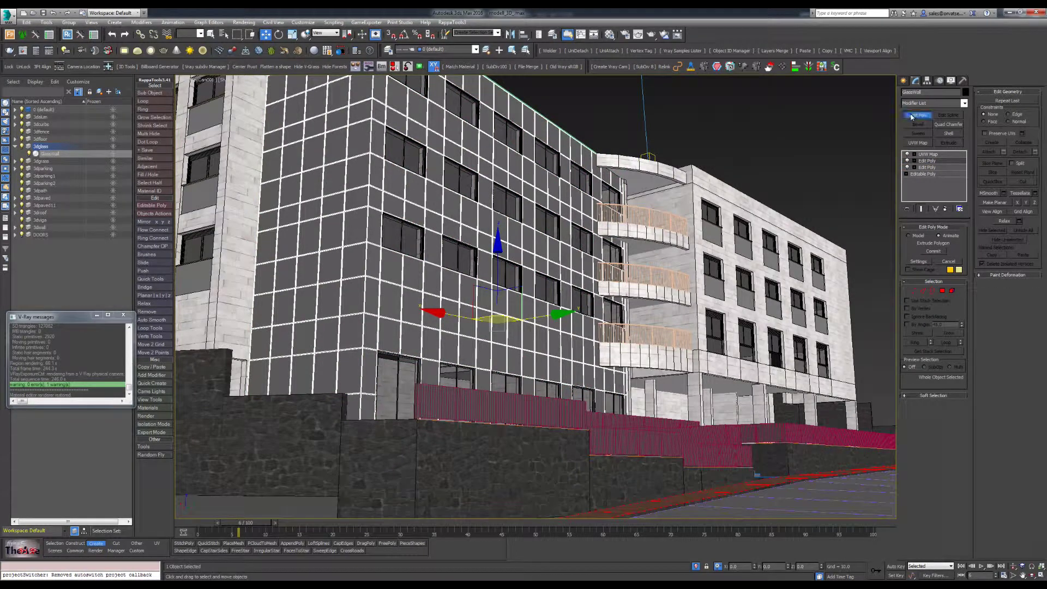
click(941, 290)
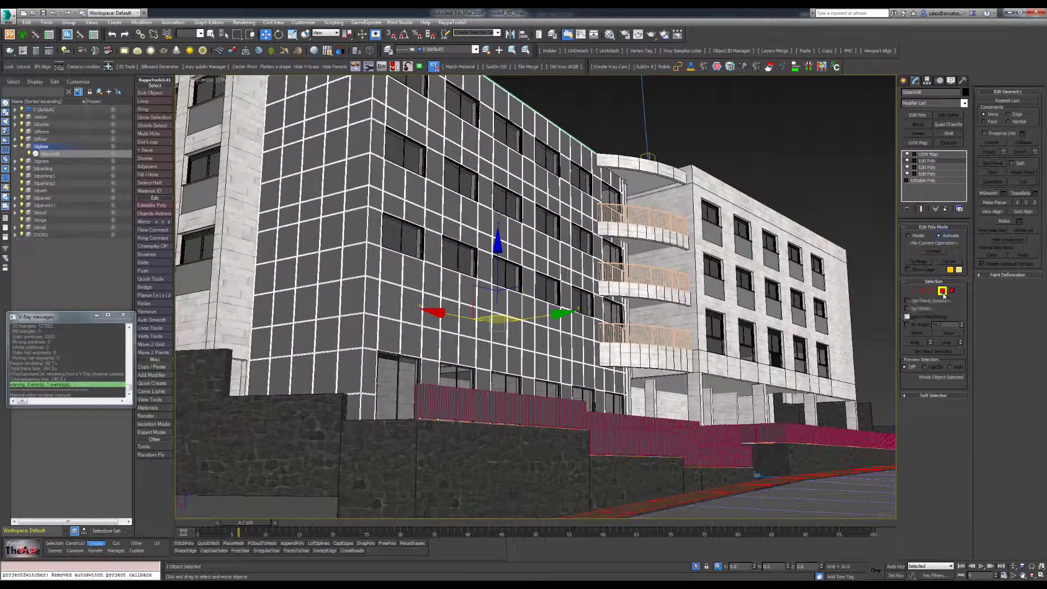
drag(1015, 285, 987, 300)
text(20)
key(Return)
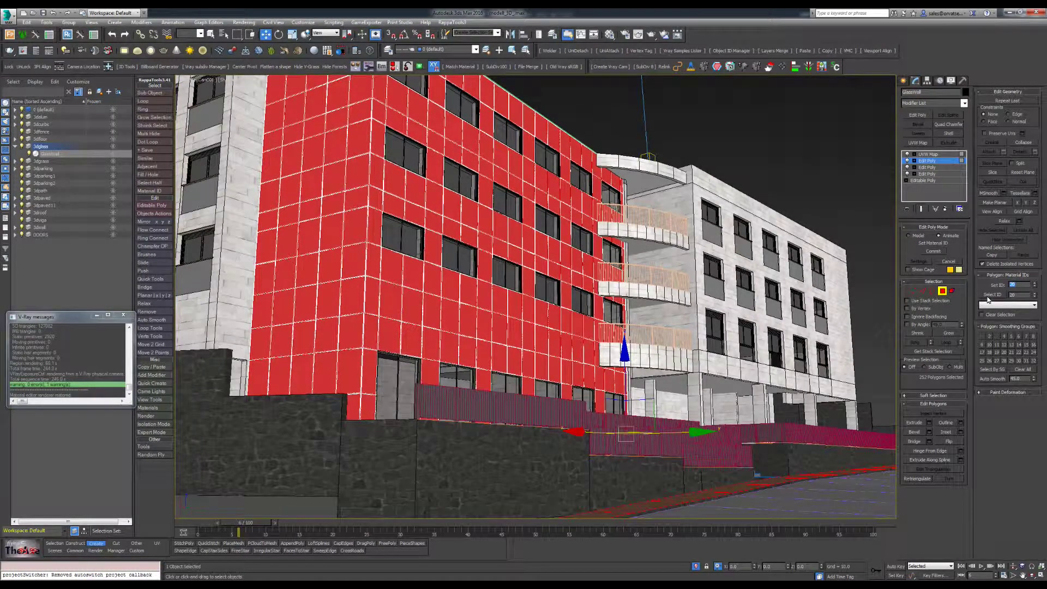
click(941, 291)
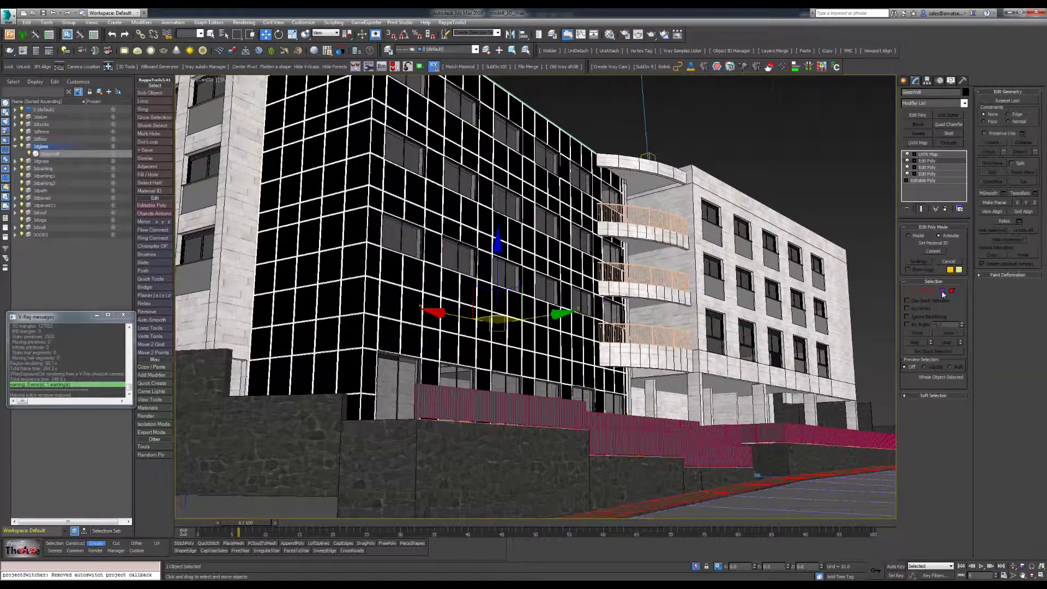
Step: Start the interactive V-Ray render of the facade region and reselect the glass wall
click(788, 144)
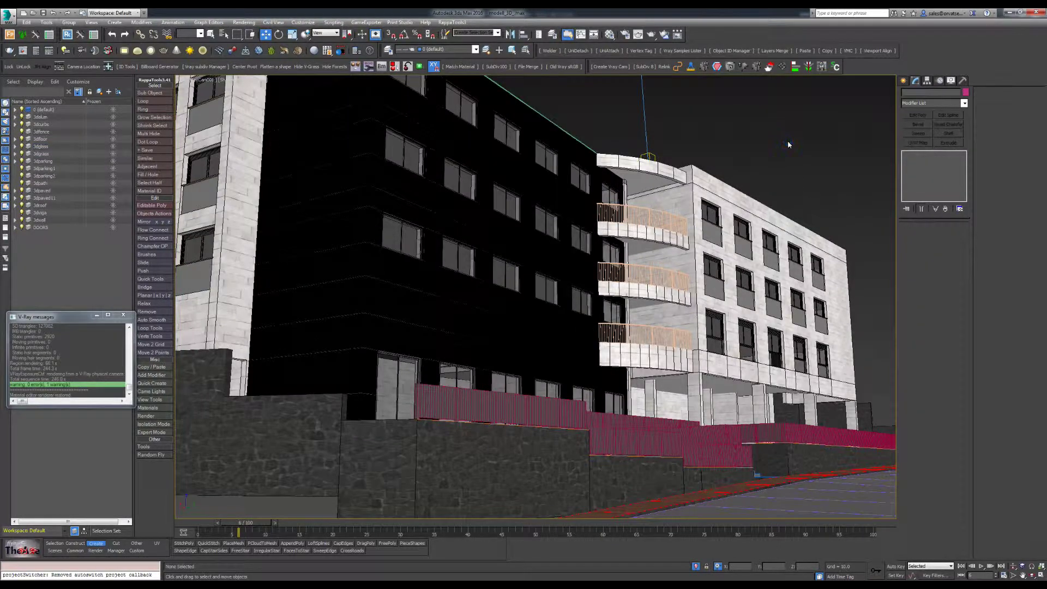
key(shift+q)
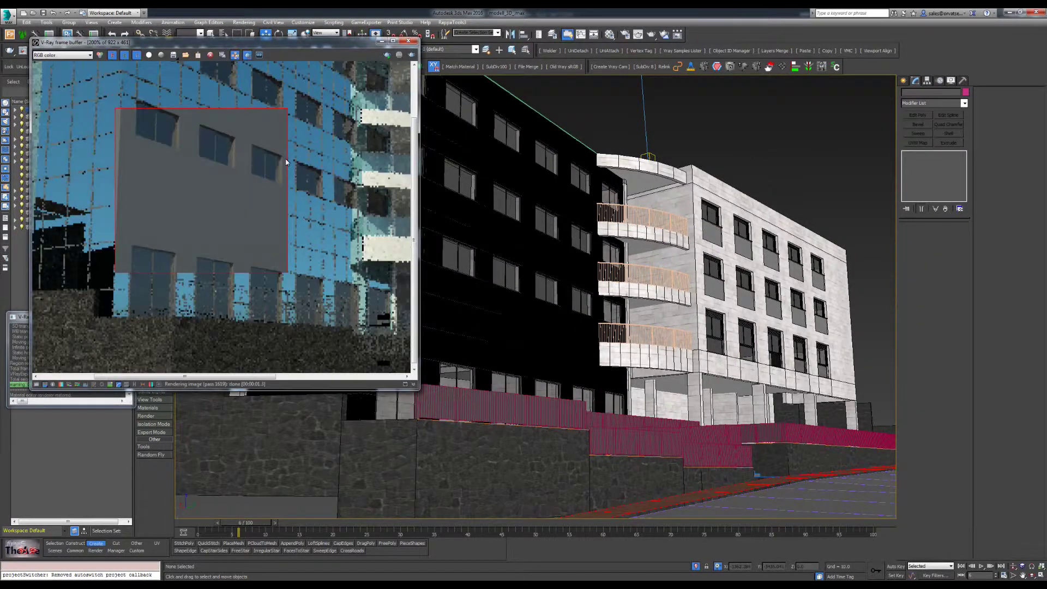
click(386, 55)
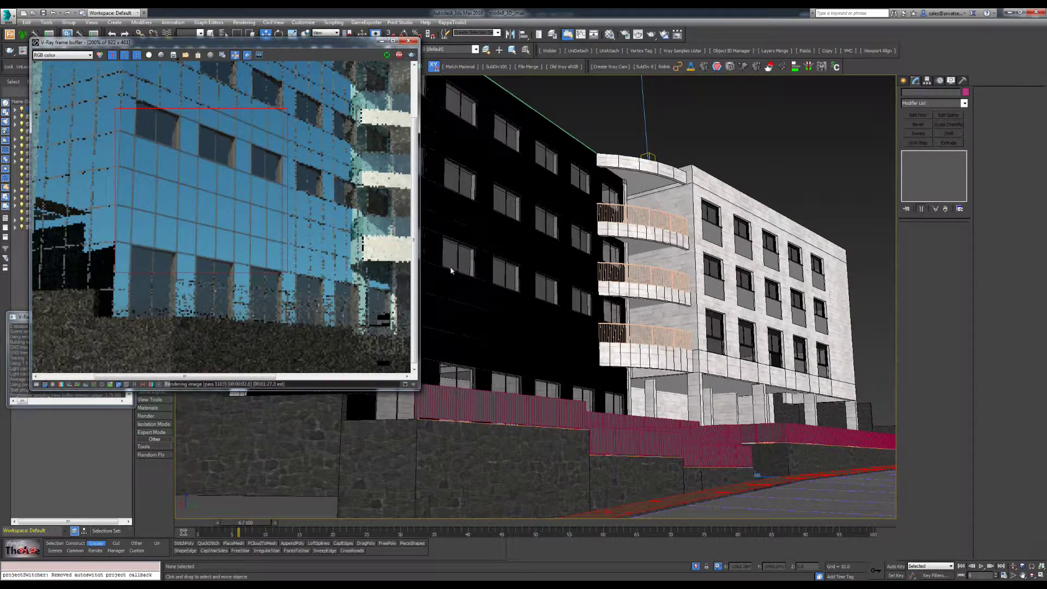
click(495, 234)
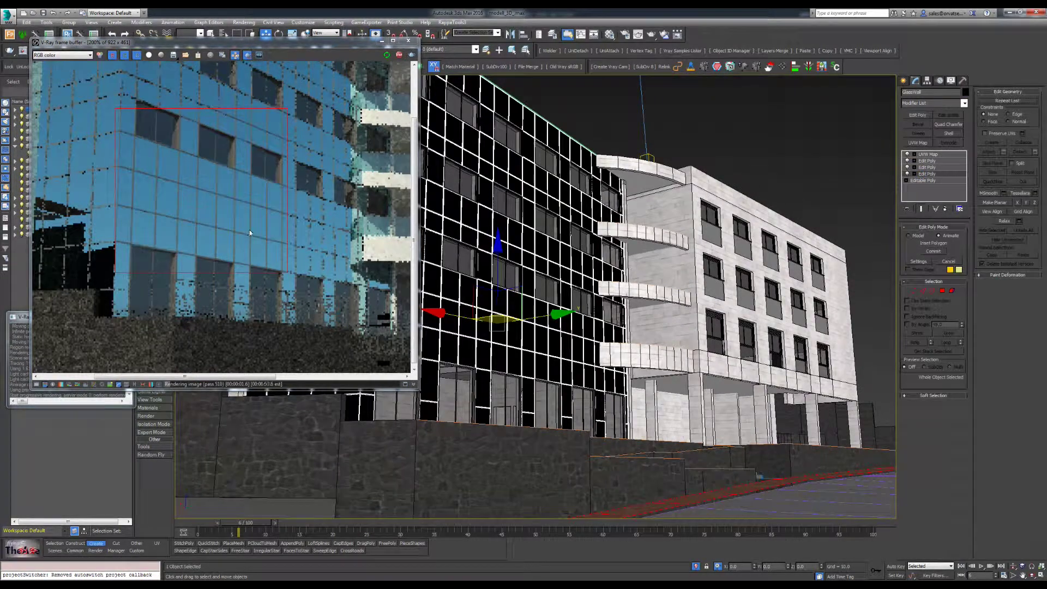
Step: Set the inset amount stored in the lowest Edit Poly modifier to 5
click(942, 291)
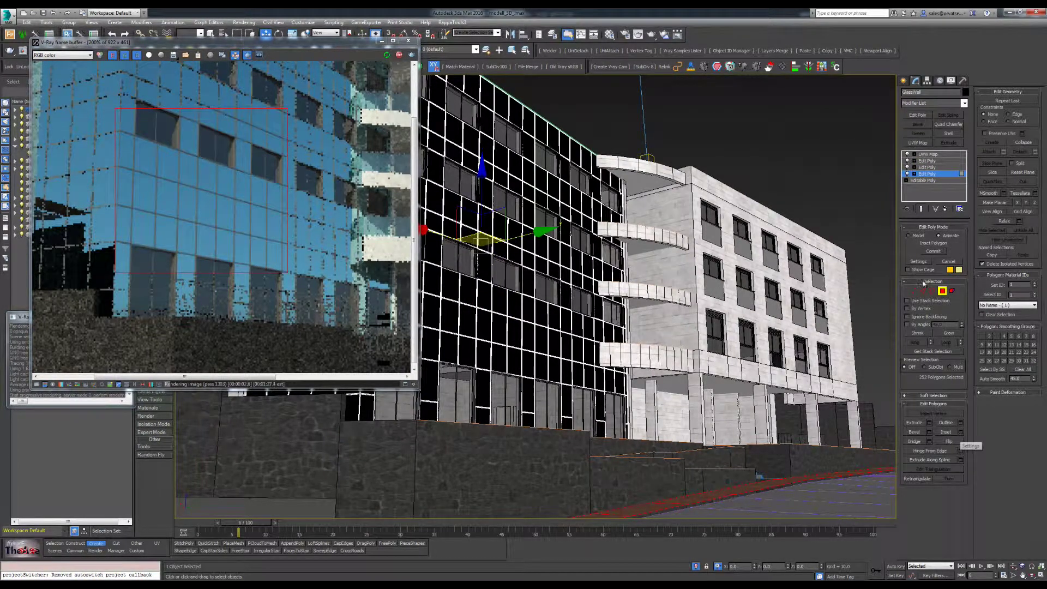
click(913, 262)
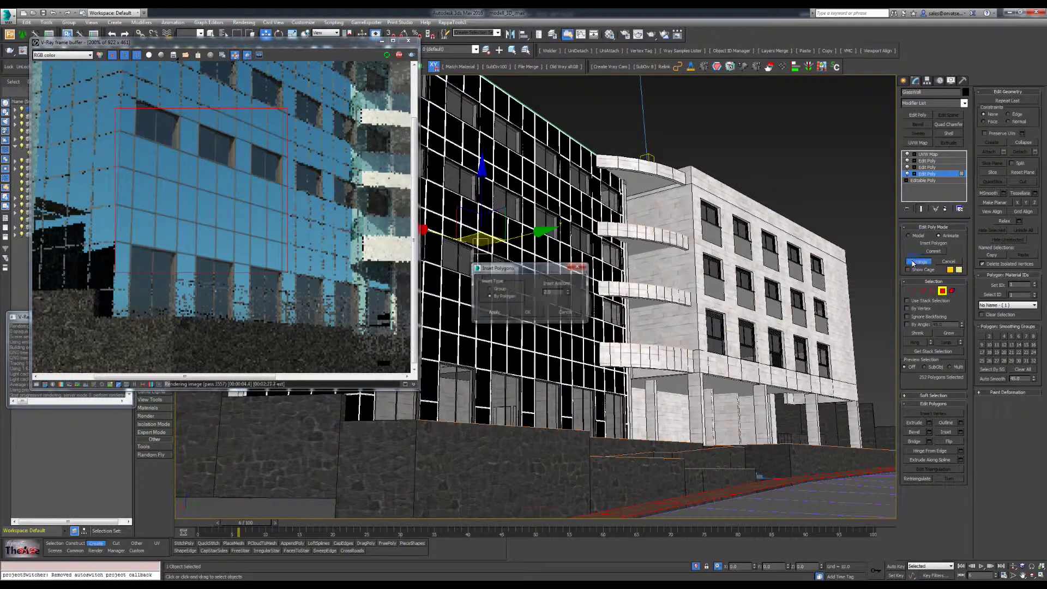
text(5)
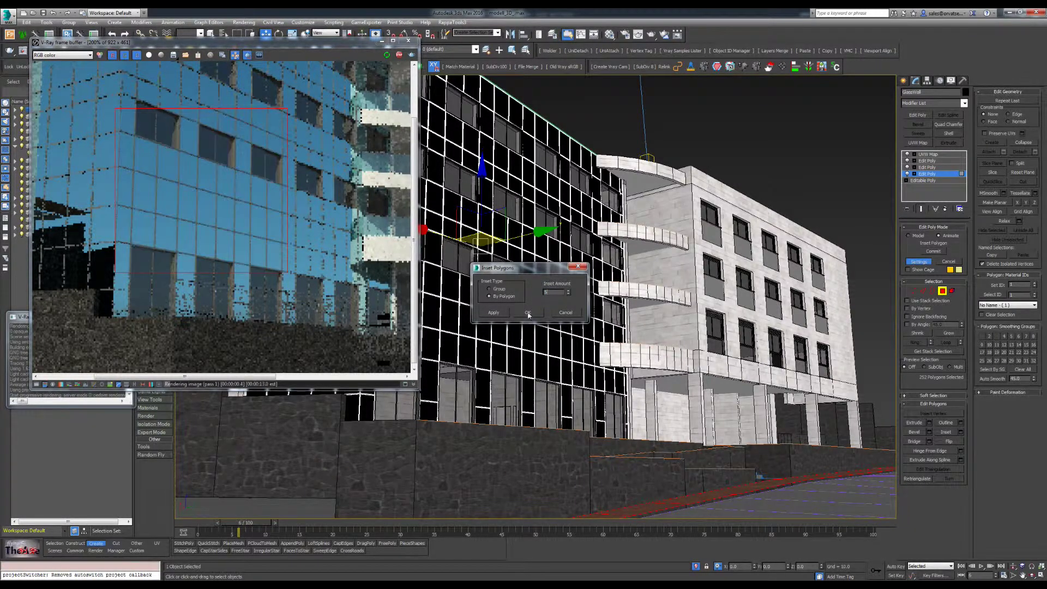
click(529, 313)
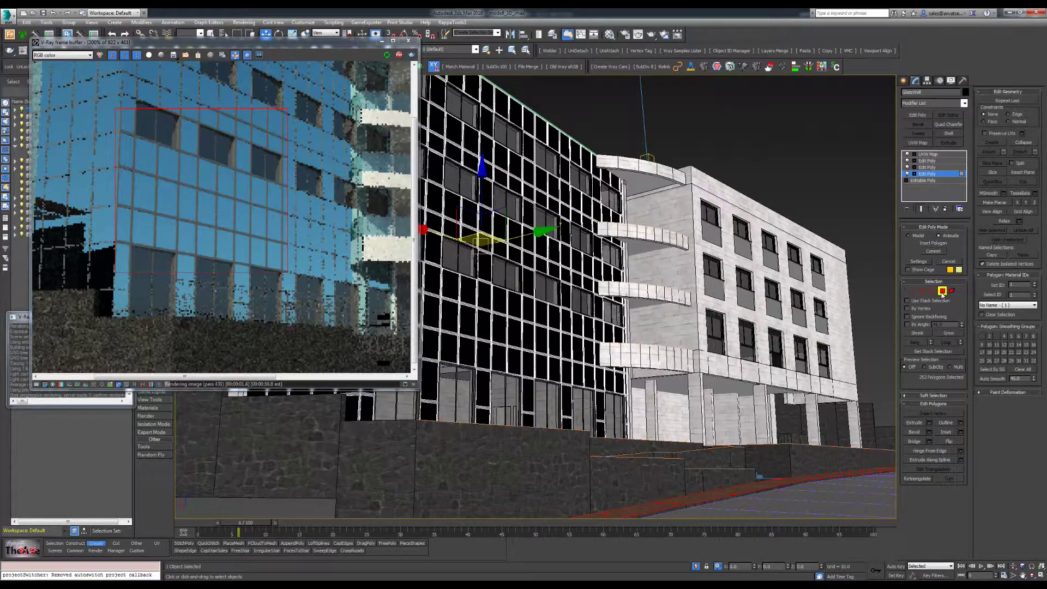
Step: Set the by-polygon extrusion height stored in the middle Edit Poly modifier to -5
click(922, 168)
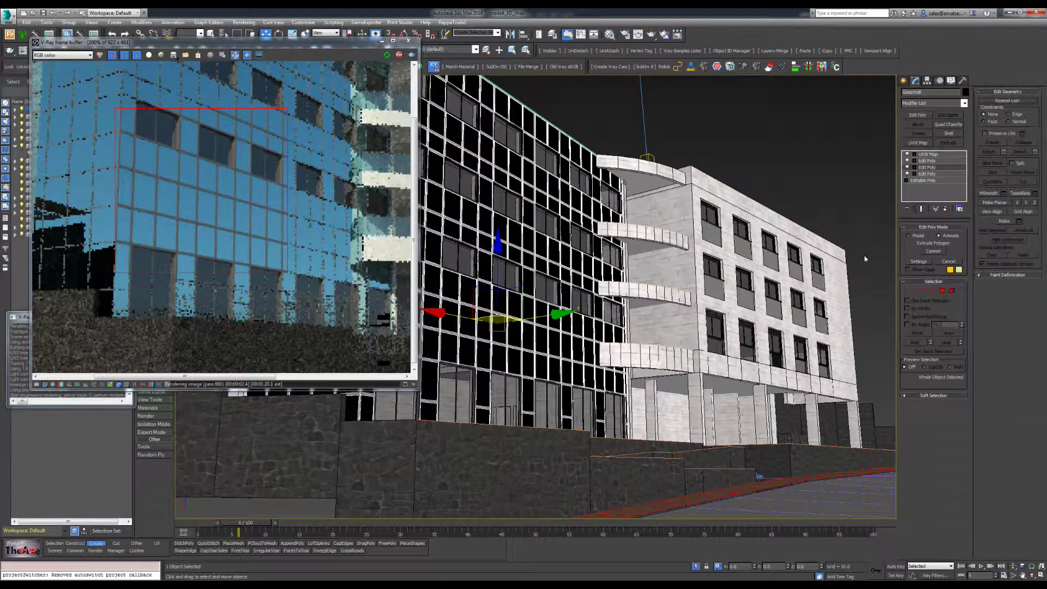
click(916, 263)
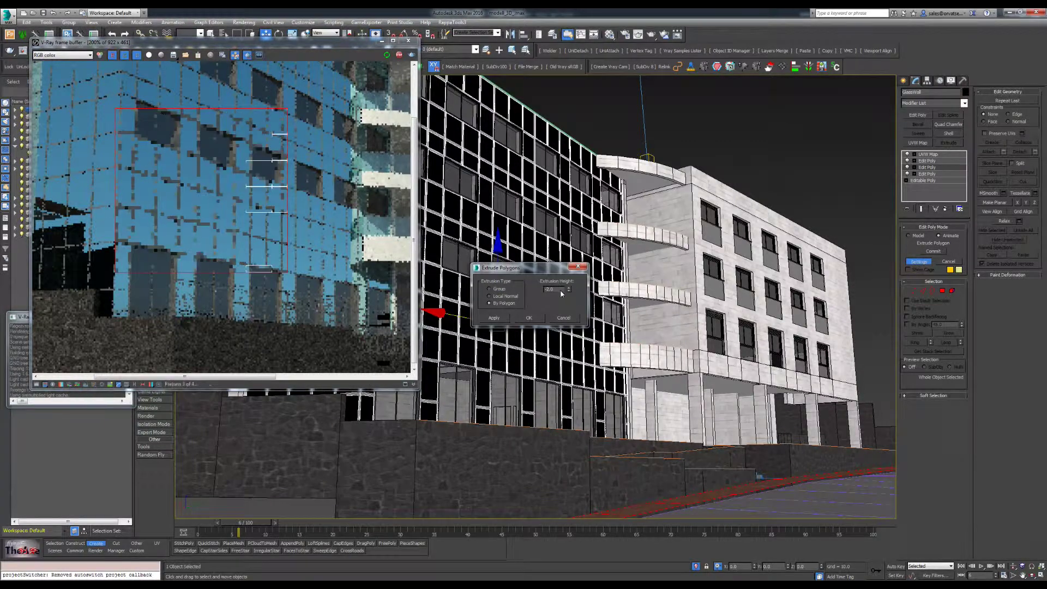
drag(557, 289, 532, 291)
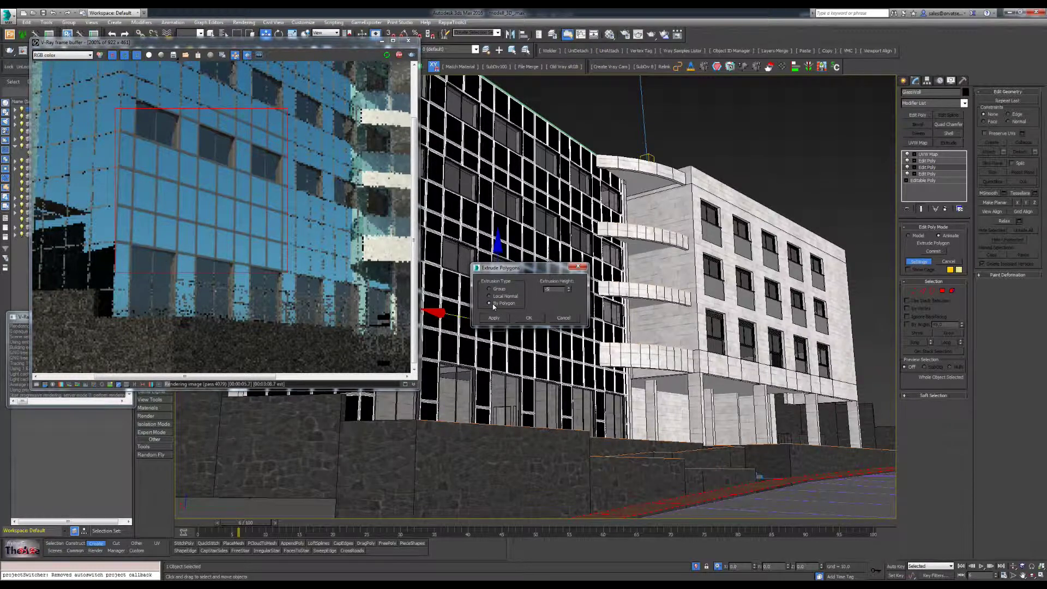
click(529, 317)
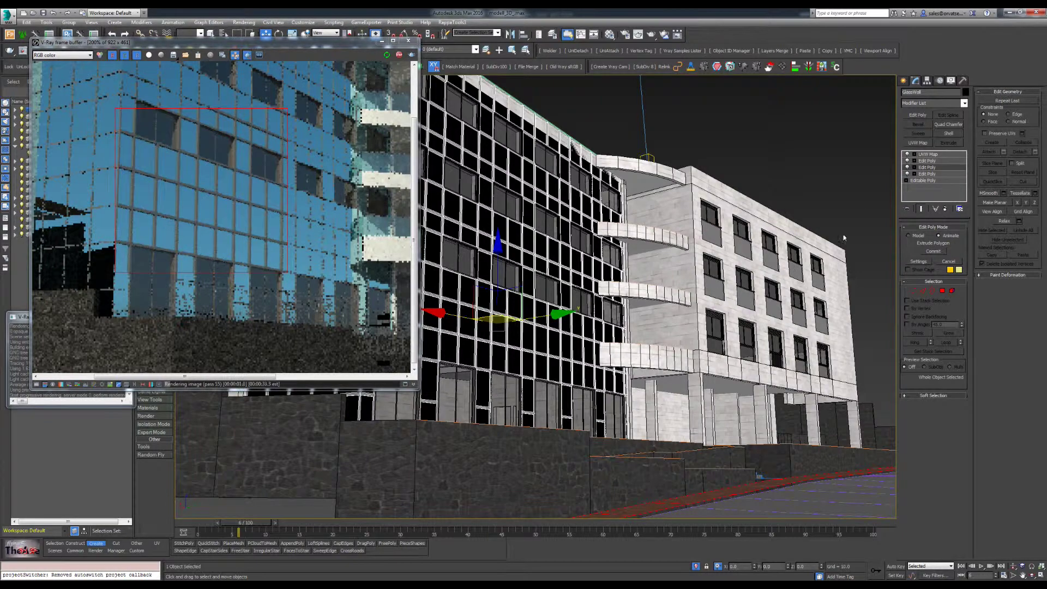
Step: Set the by-polygon inset amount stored in the lowest Edit Poly modifier to 10
click(928, 175)
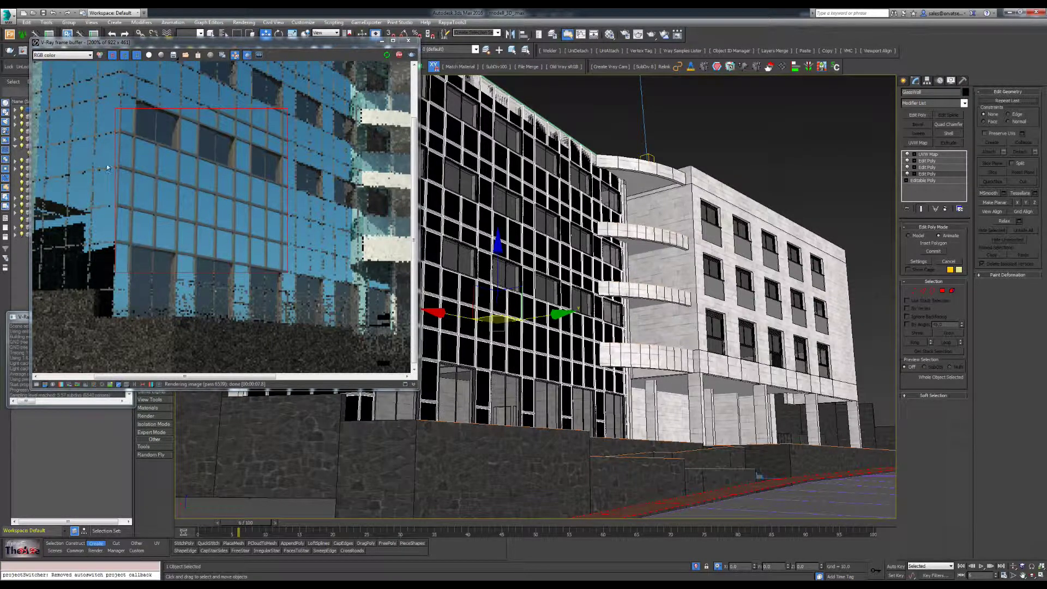
click(919, 262)
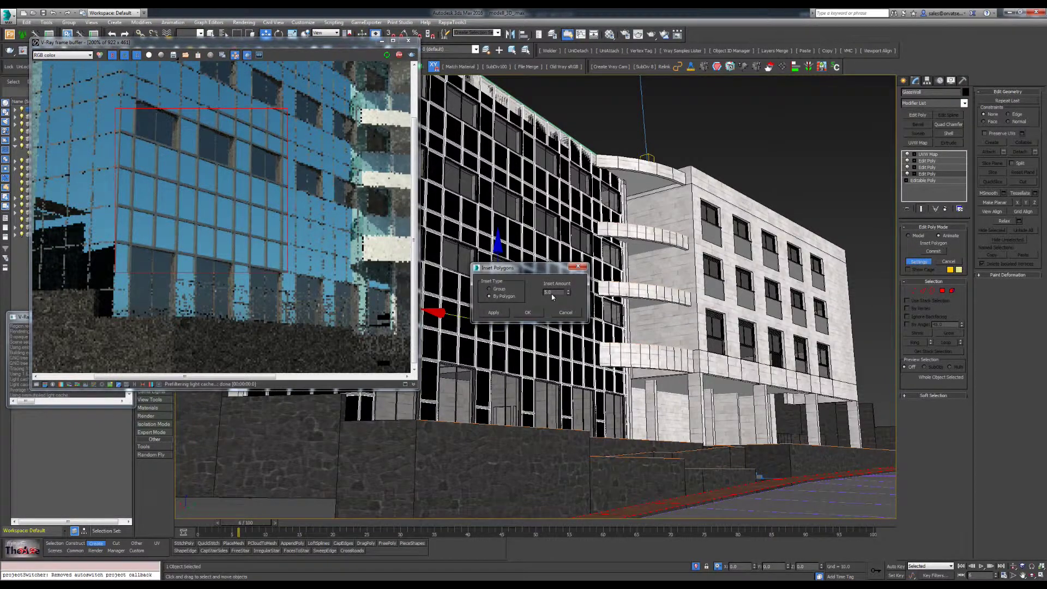
drag(554, 292, 524, 298)
text(10)
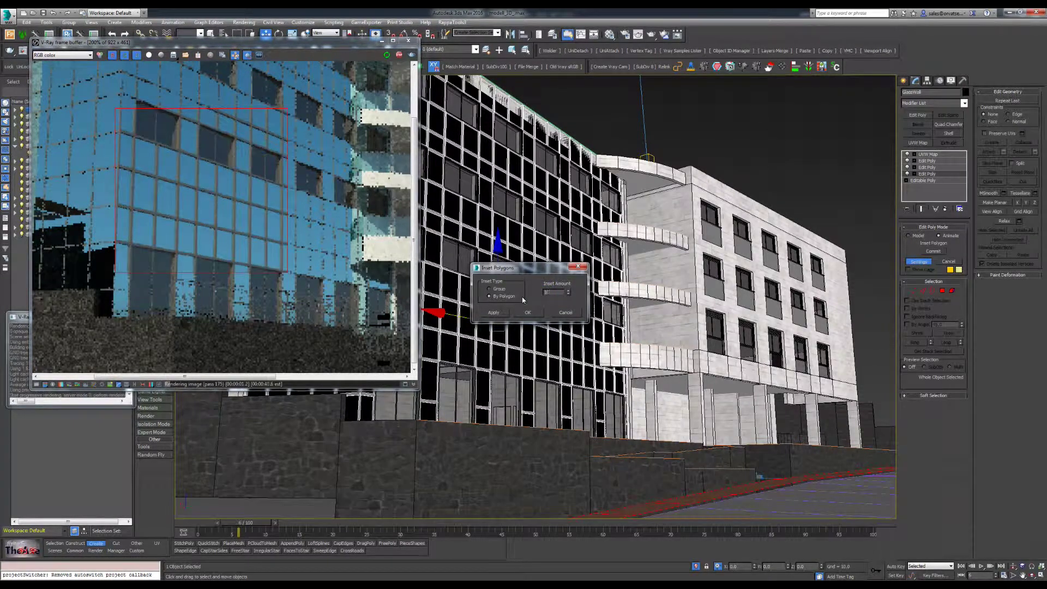
click(524, 299)
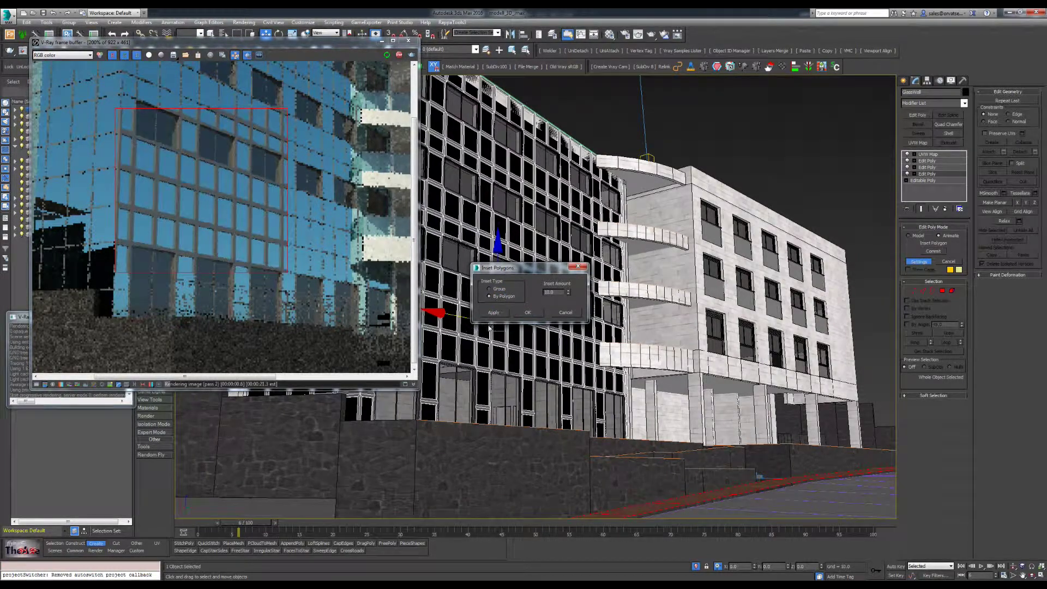
click(527, 312)
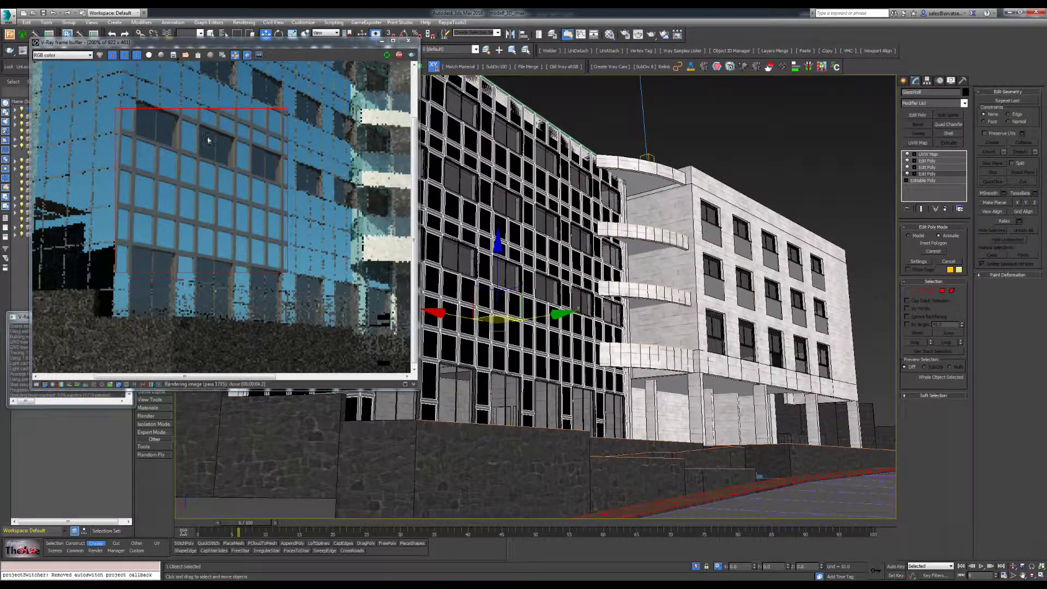
Step: Check the operation stored in the middle Edit Poly modifier and the polygon selection with material ID stored in the top one
click(920, 161)
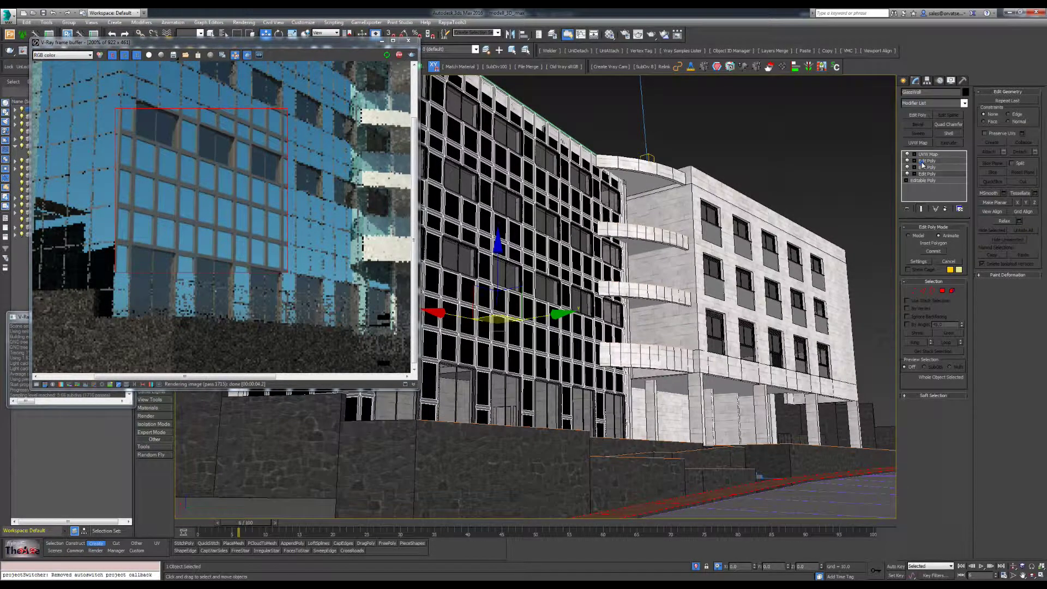
click(942, 291)
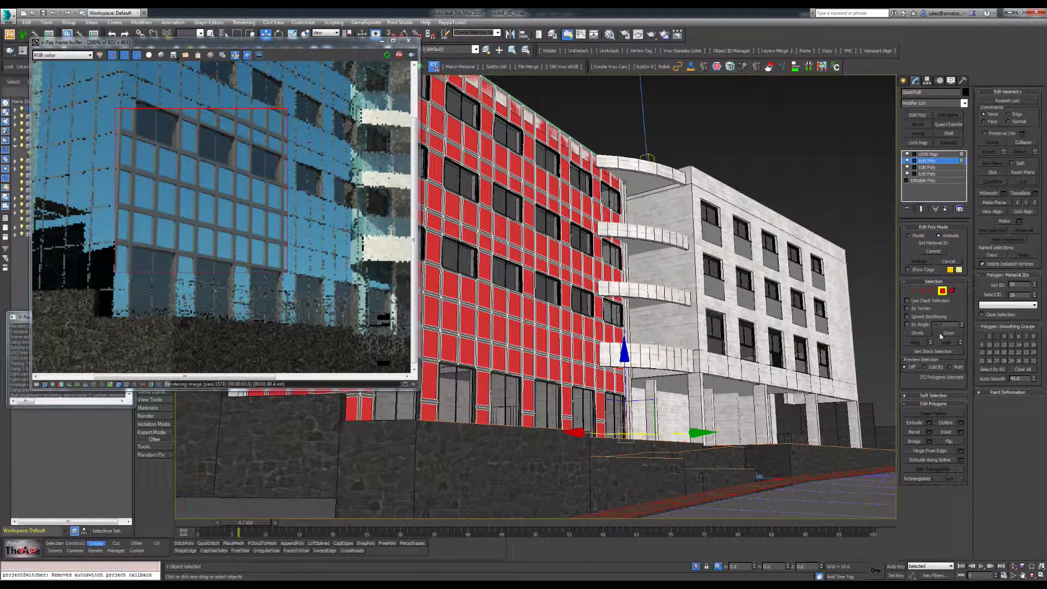
click(941, 291)
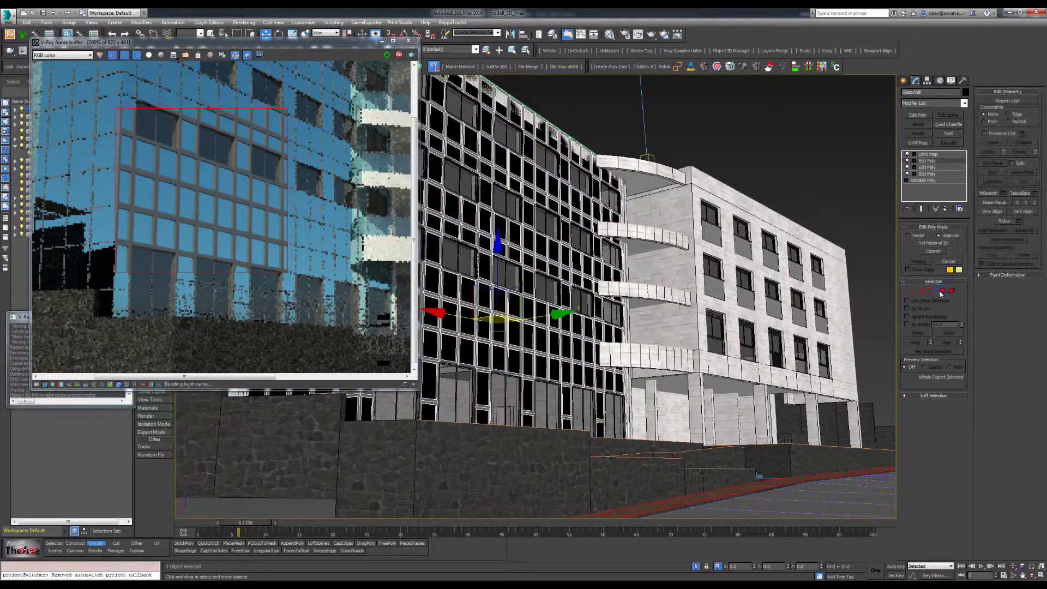
click(927, 169)
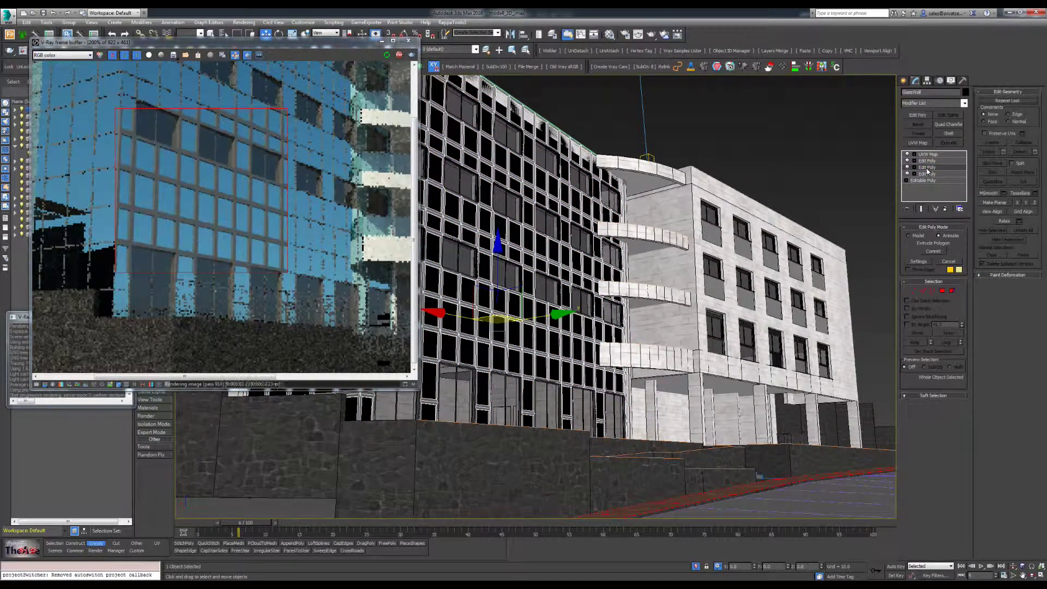
click(929, 162)
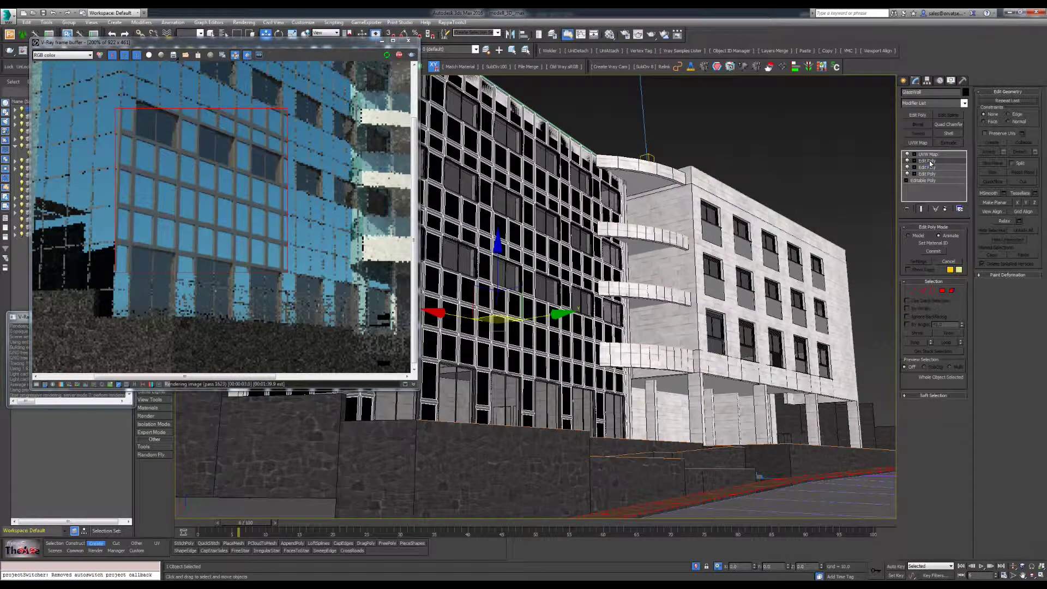
click(943, 292)
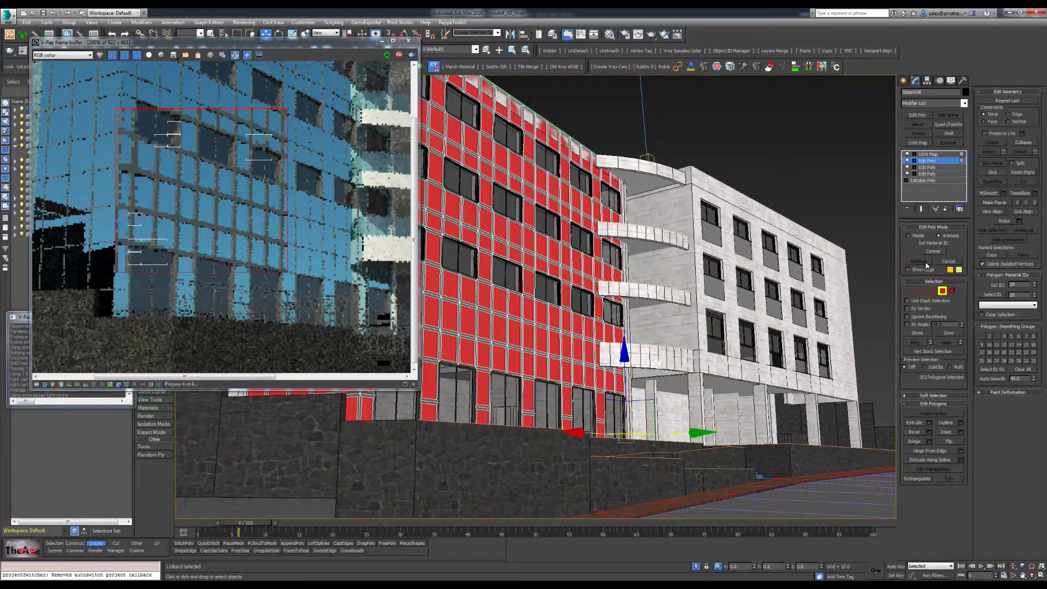
Step: Pause the interactive render, try a different material ID for the glass panels in the top Edit Poly modifier, and restart the render
click(394, 56)
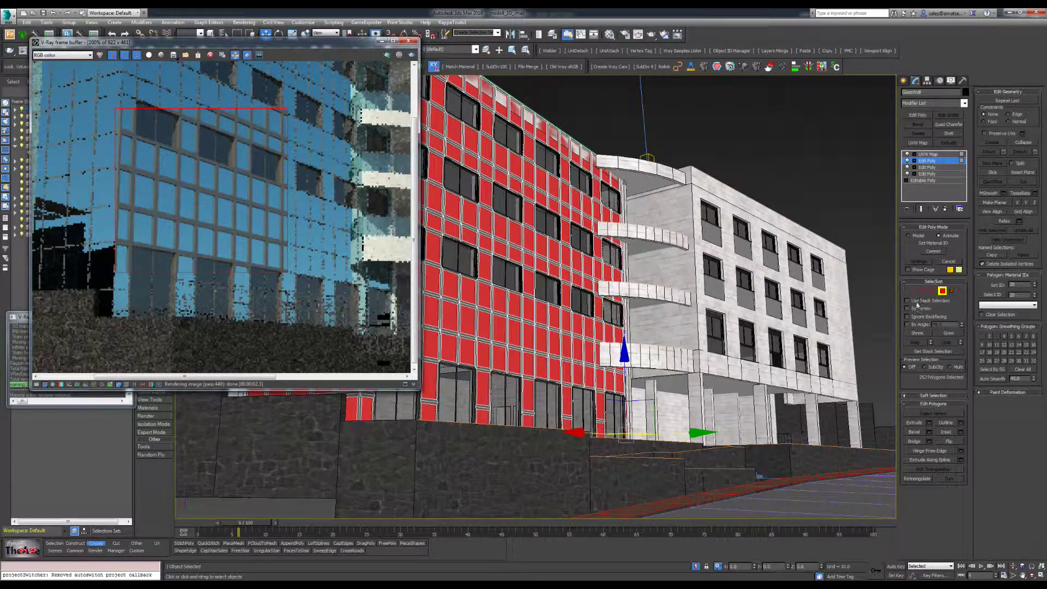
click(941, 290)
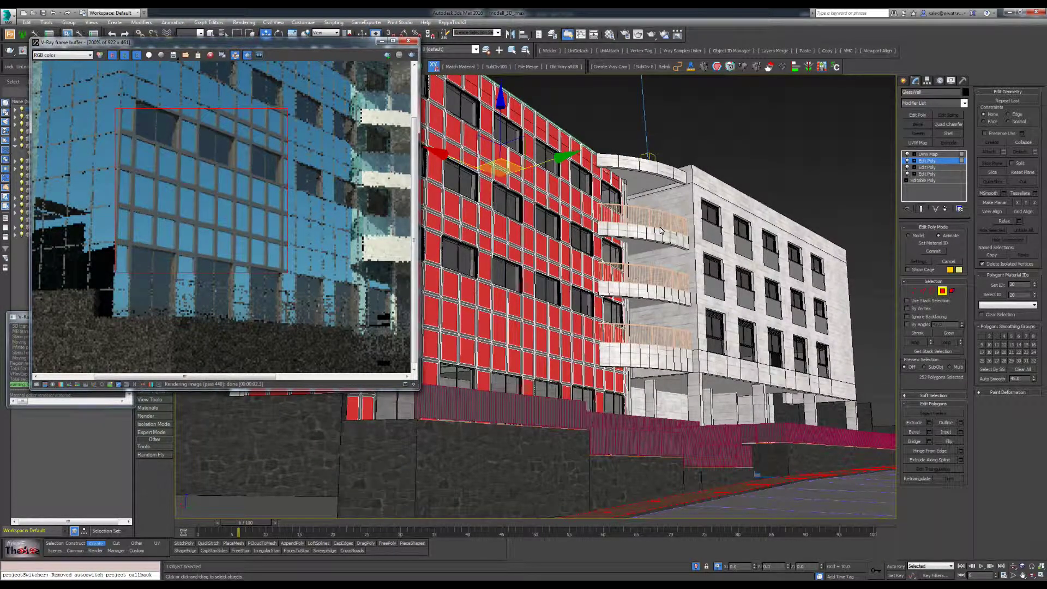
text(10)
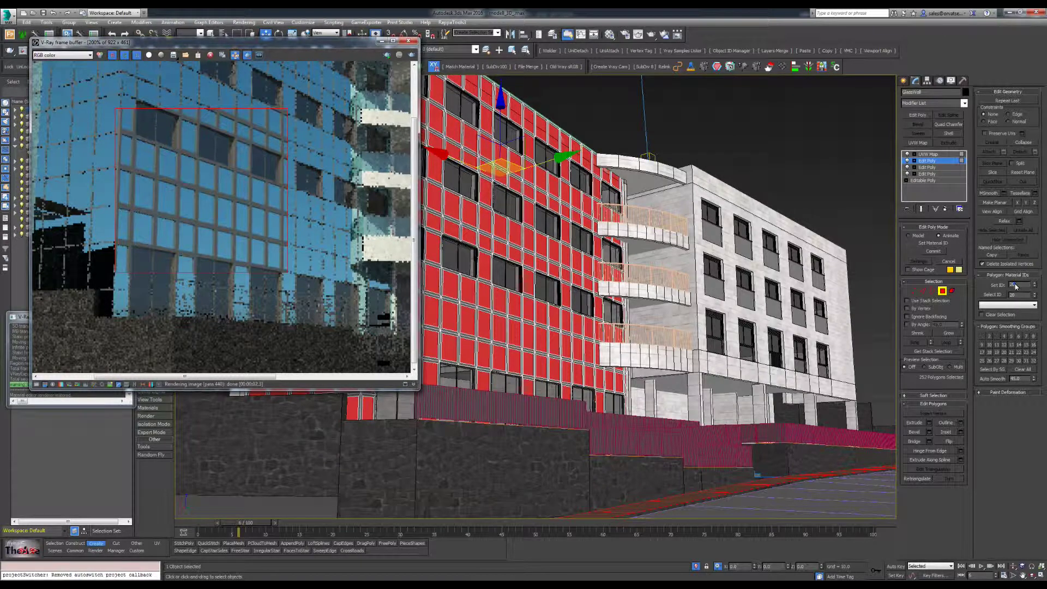
key(Return)
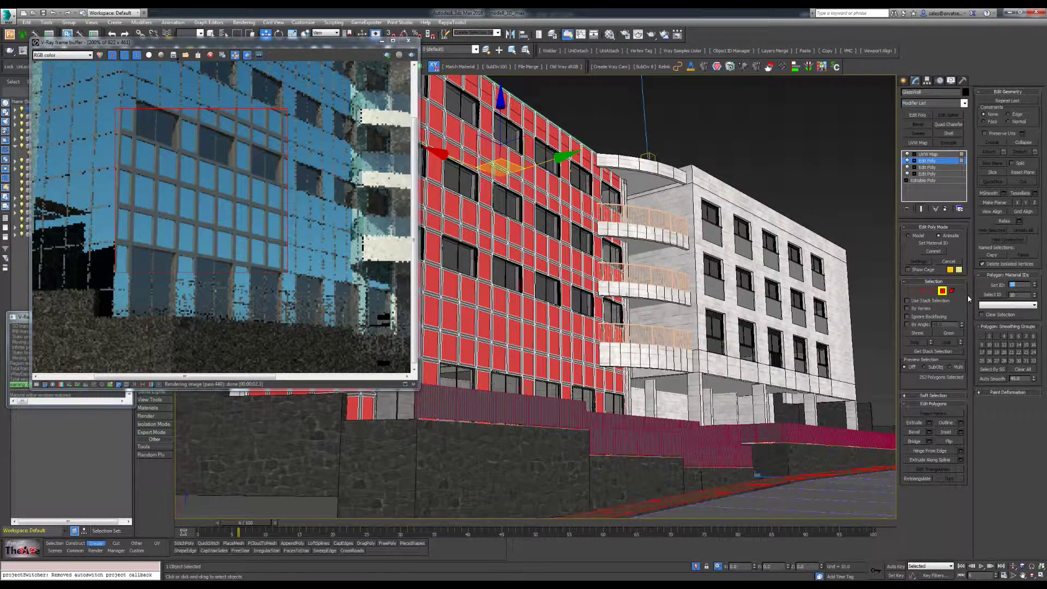
text(2)
key(Return)
click(386, 56)
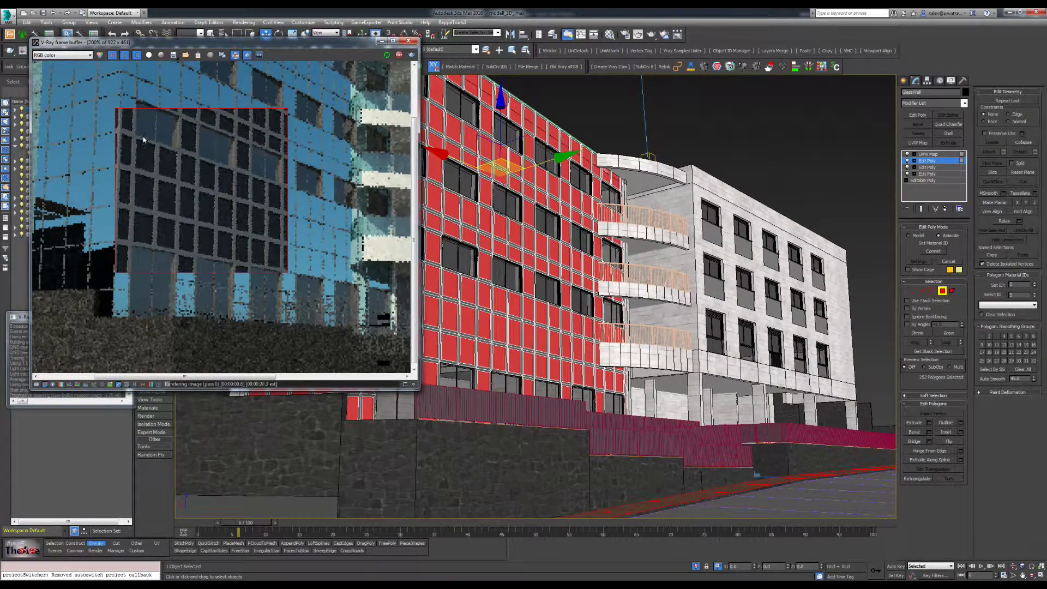
Step: Set the material ID of the selected glass panels in the top Edit Poly modifier to 2 and leave polygon level
double_click(1017, 284)
text(2)
key(Return)
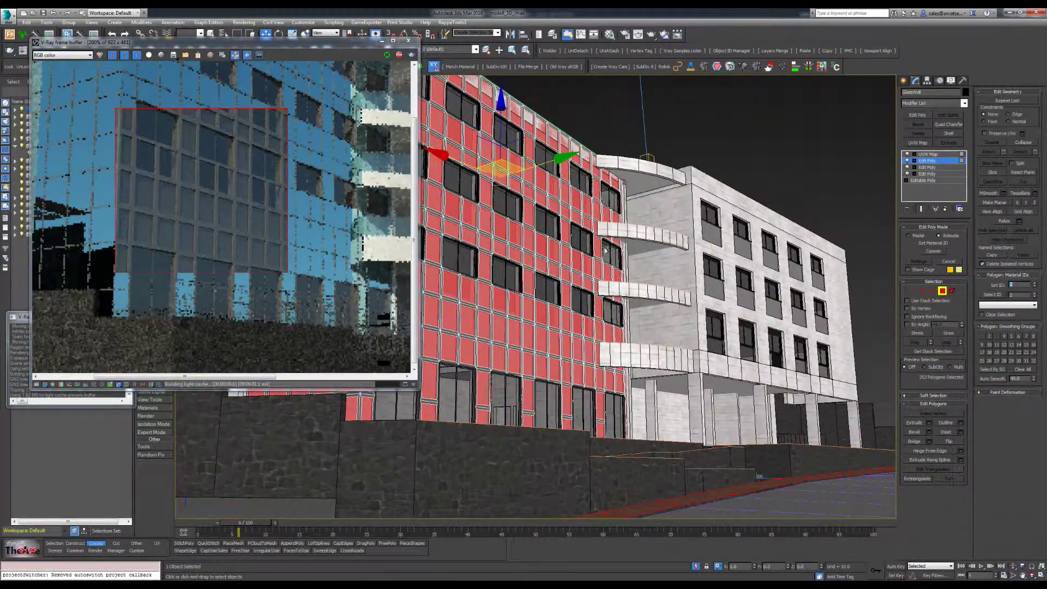
click(576, 212)
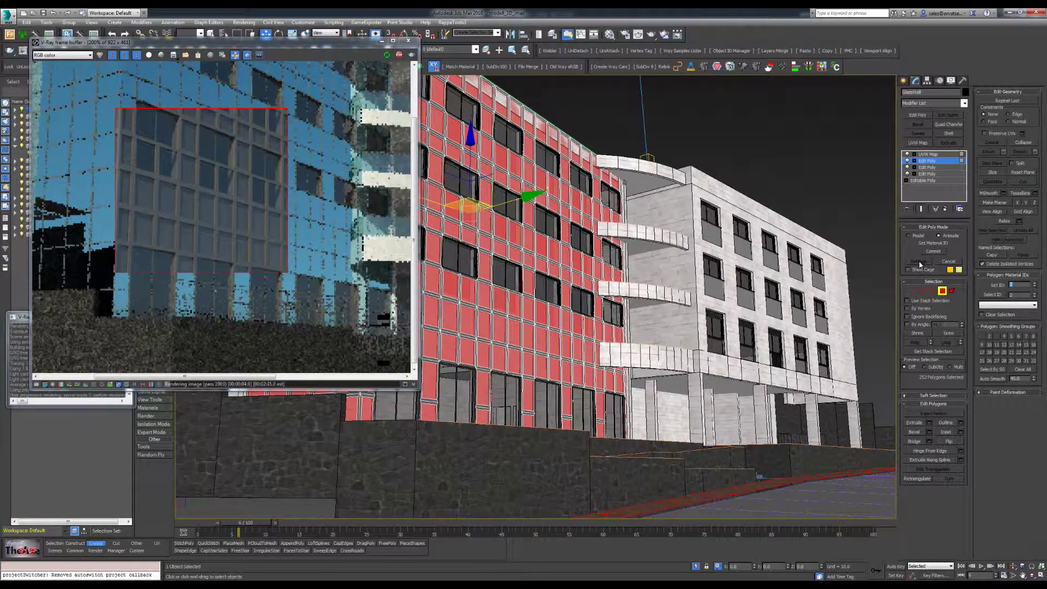
click(942, 291)
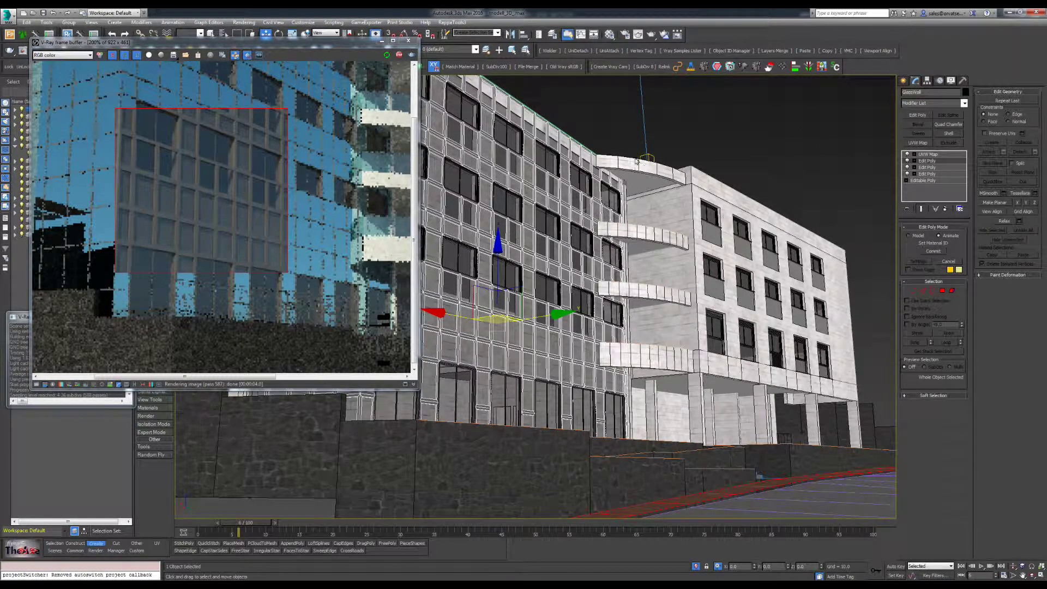
Step: Adjust the by-polygon extrusion height stored in the middle Edit Poly modifier
click(925, 173)
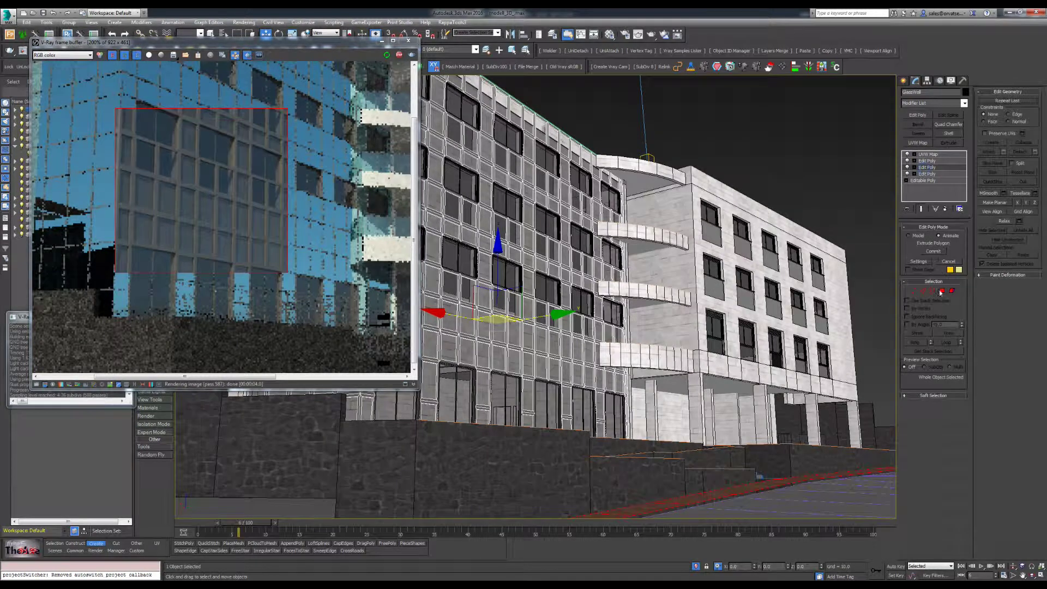
click(921, 262)
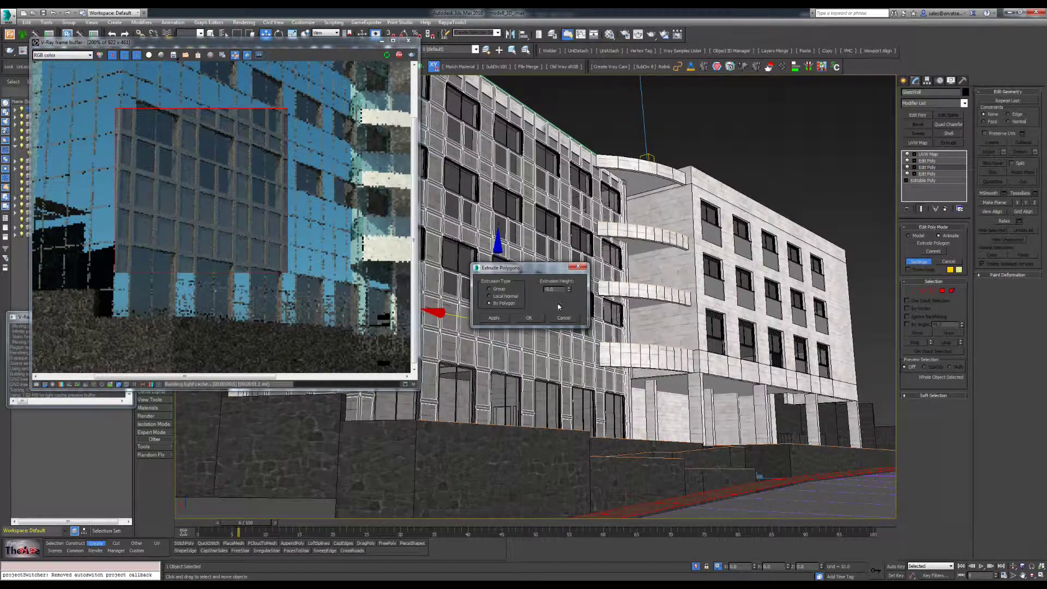
click(528, 318)
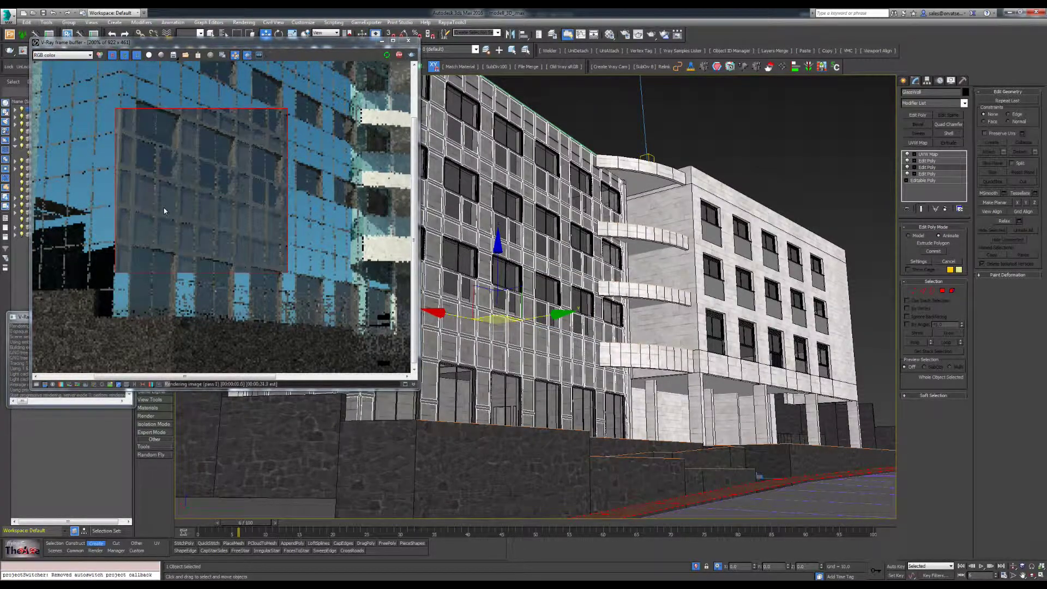
Step: Set the by-polygon inset amount stored in the lowest Edit Poly modifier to 2 and check the thinner frames in the render
click(933, 174)
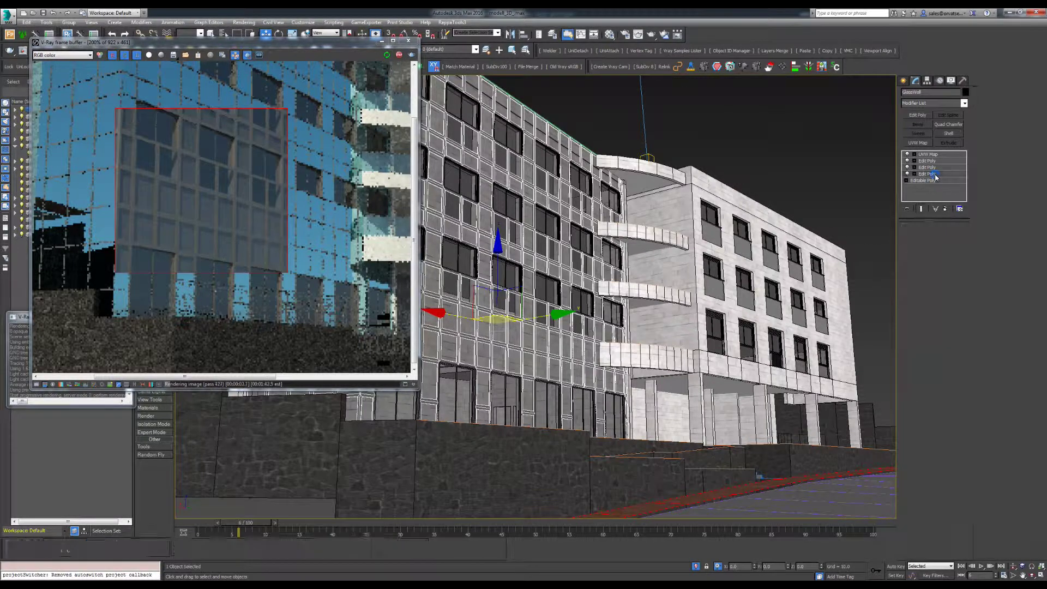
click(916, 263)
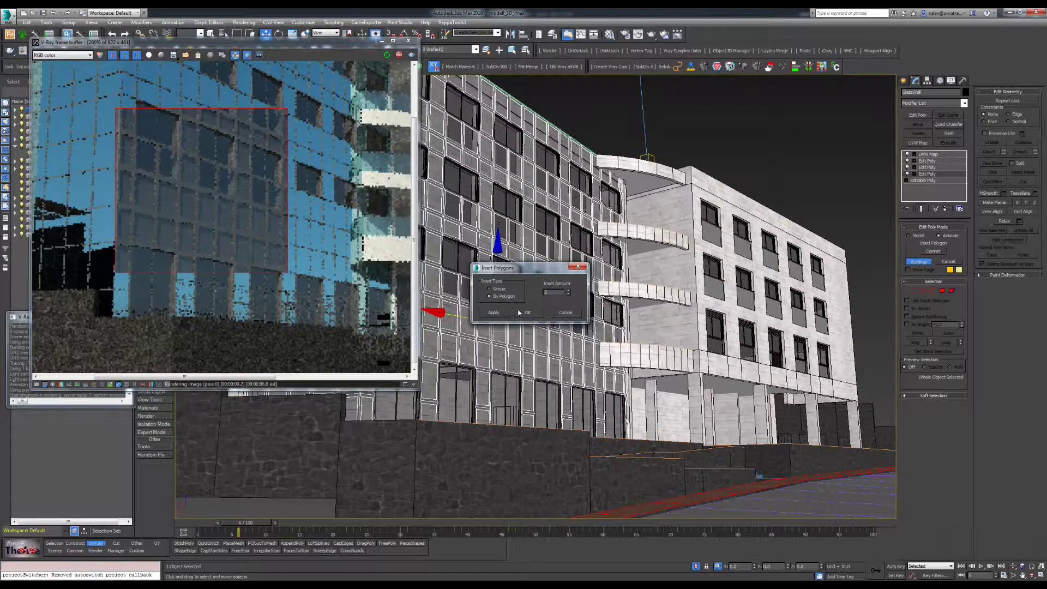
click(529, 313)
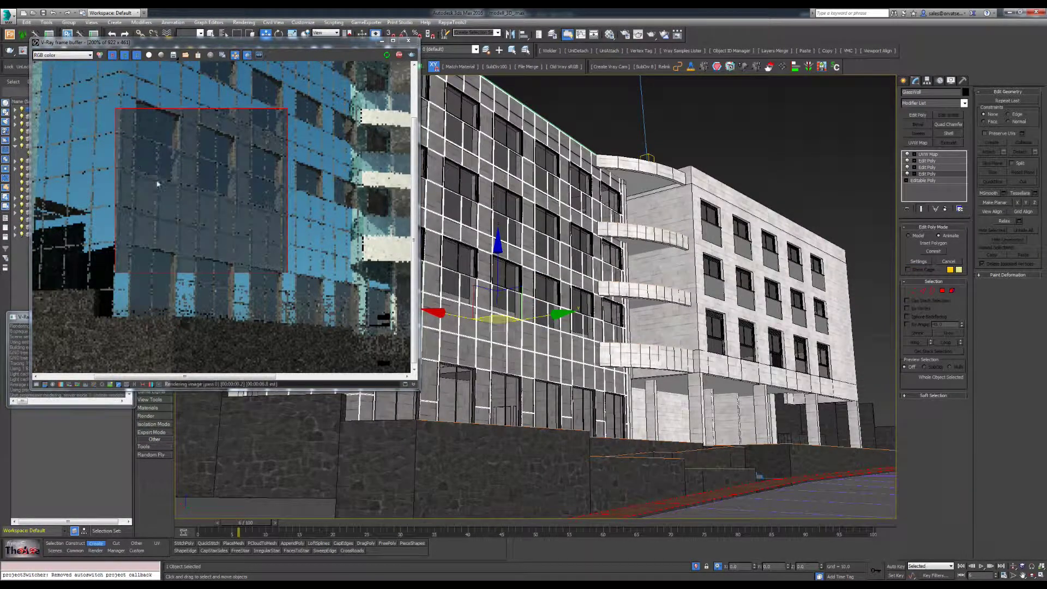
scroll(191, 219, up, 1)
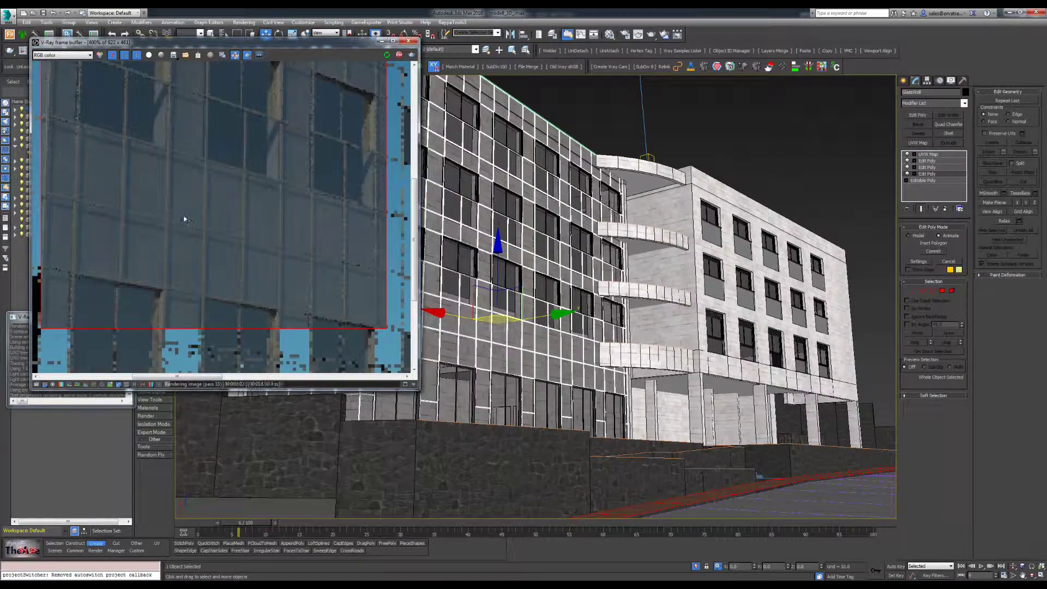
scroll(209, 238, down, 1)
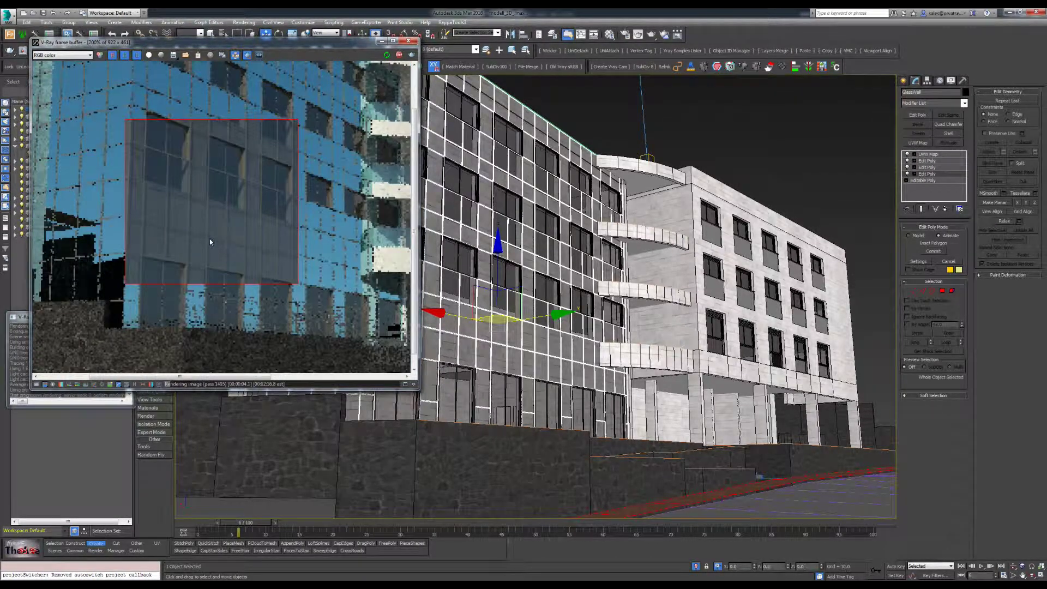
Step: Set the material ID of the selected glass panels in the top Edit Poly modifier to 20
click(919, 167)
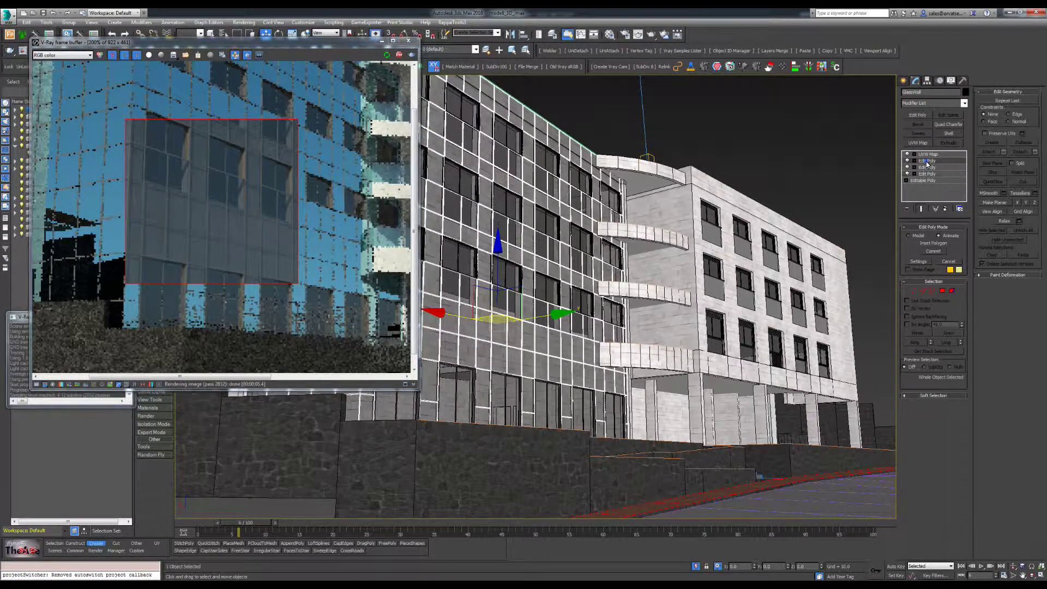
click(942, 290)
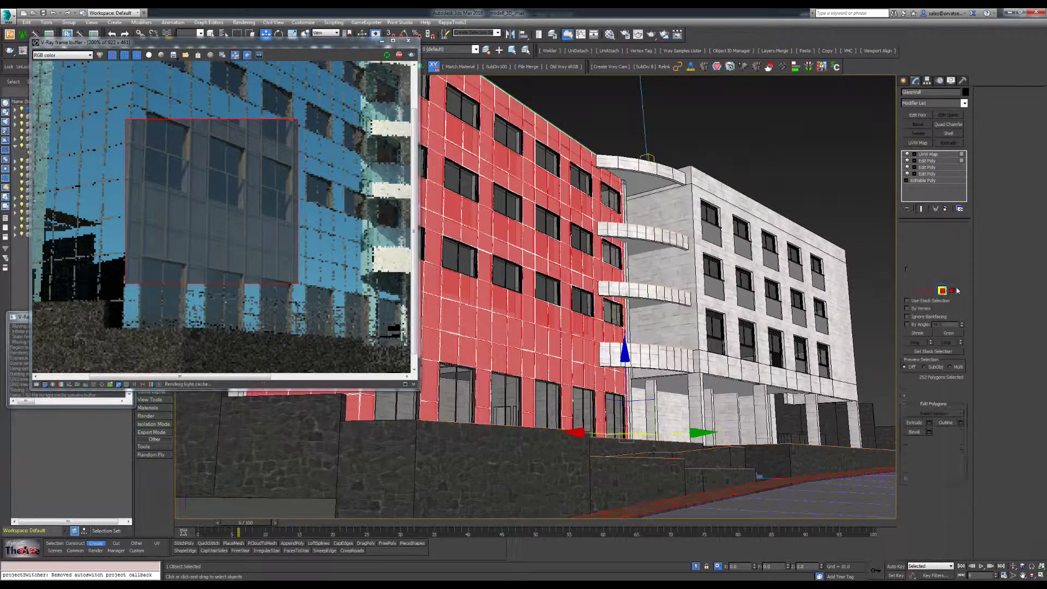
double_click(1016, 285)
text(20)
key(Return)
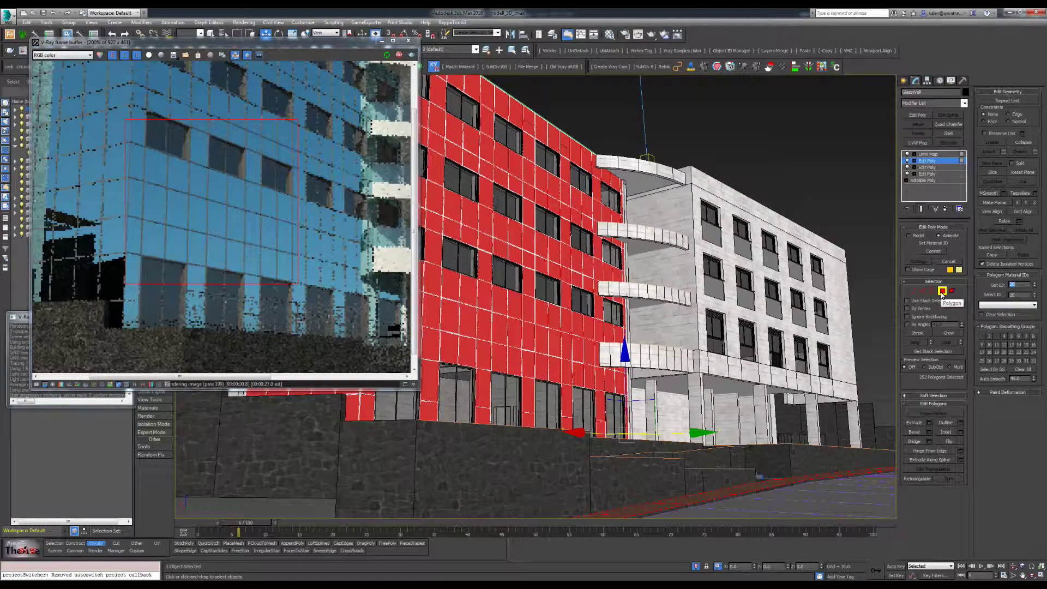